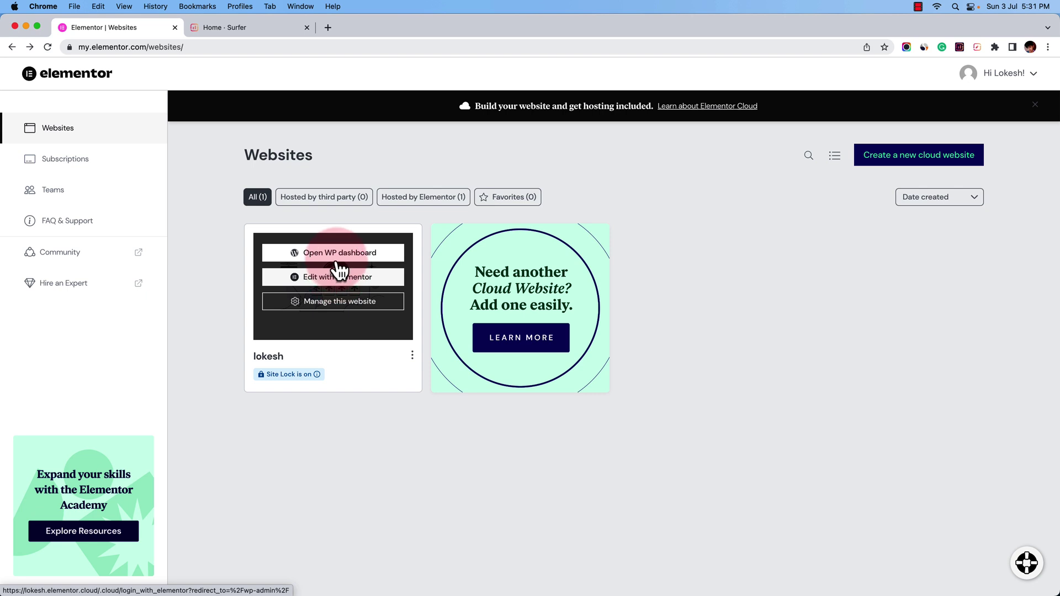
Open the site's WordPress dashboard and go to All Posts, listing the resume draft
left_click(344, 256)
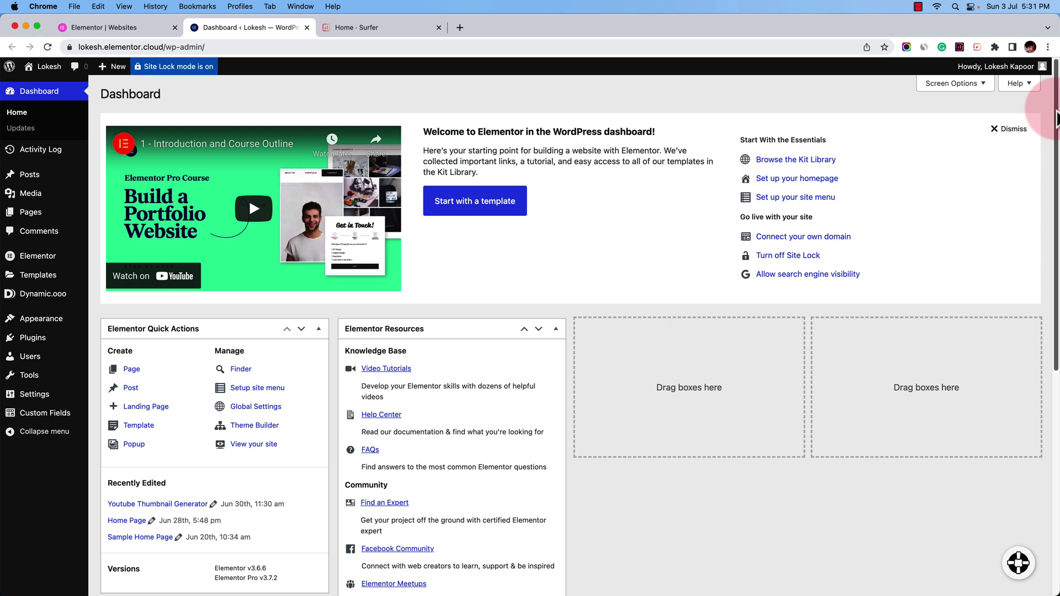
scroll(1054, 119, "down", 1)
scroll(1054, 119, "up", 1)
left_click(30, 175)
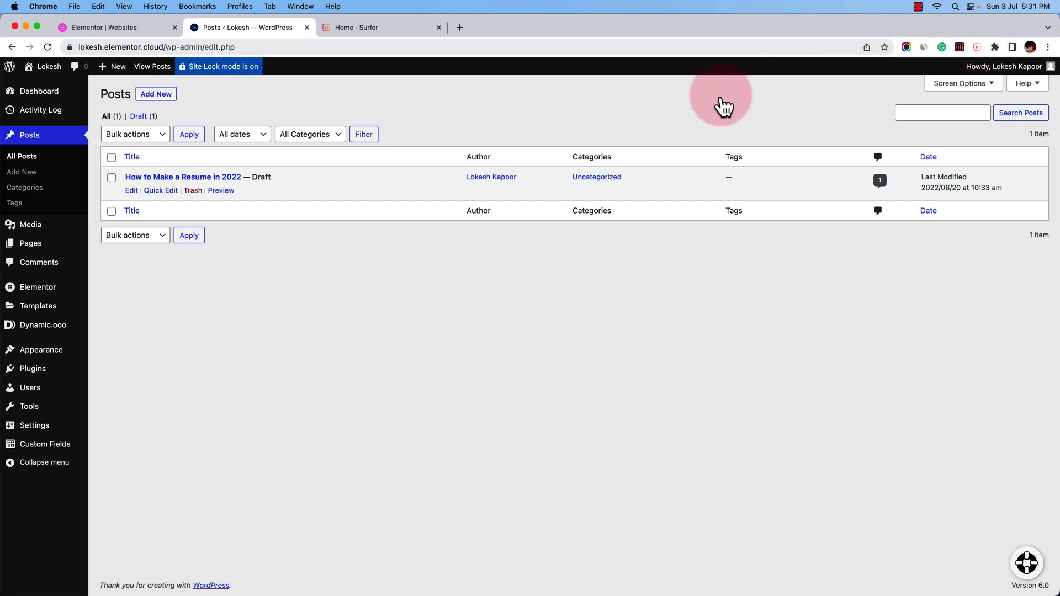
Open the 'How to Make a Resume in 2022' draft for editing, briefly checking the Surfer tab
left_click(218, 178)
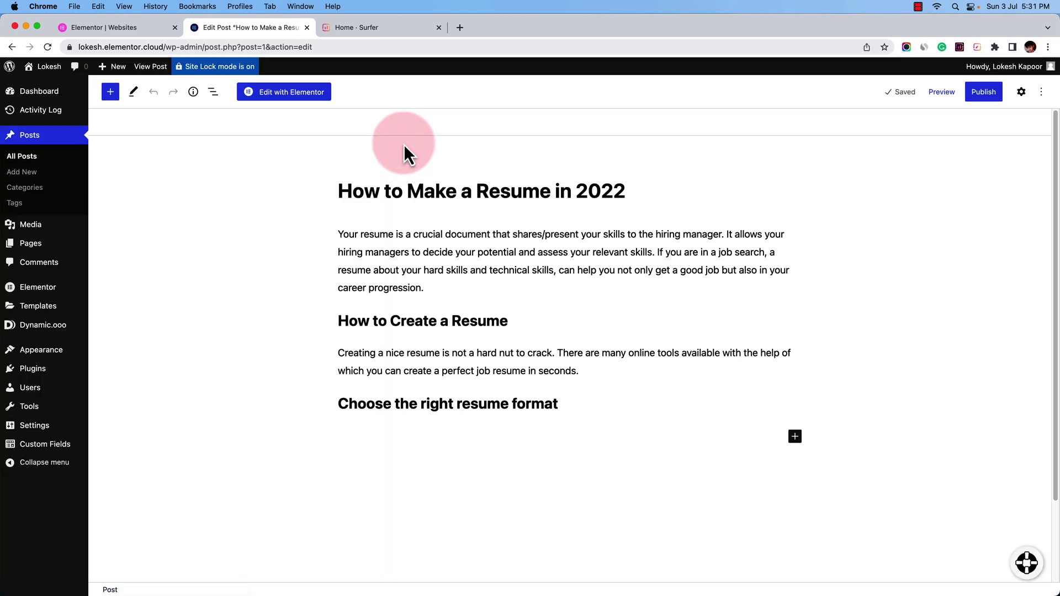
left_click(377, 29)
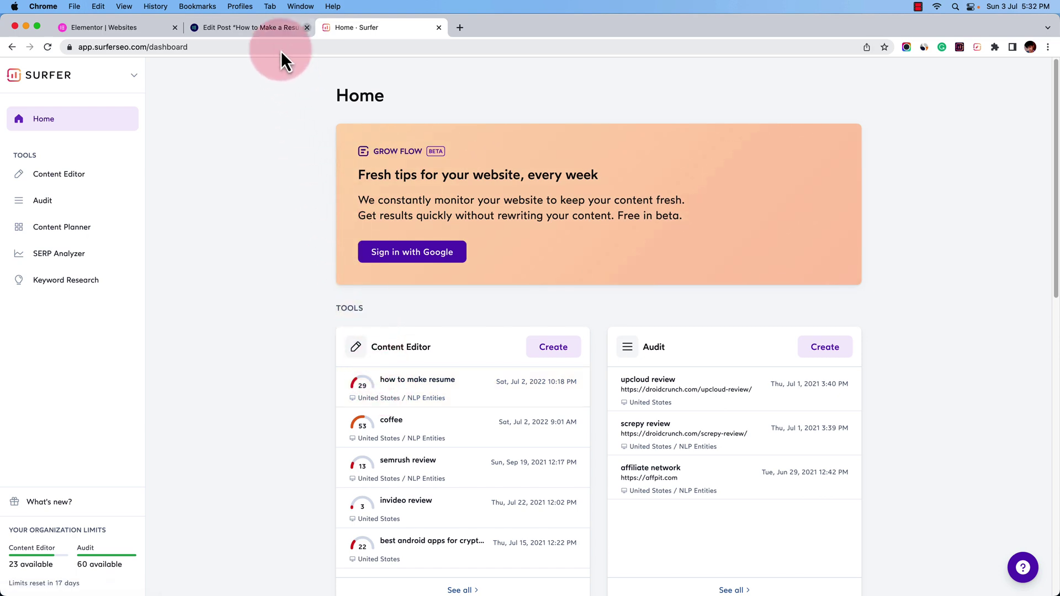
left_click(277, 30)
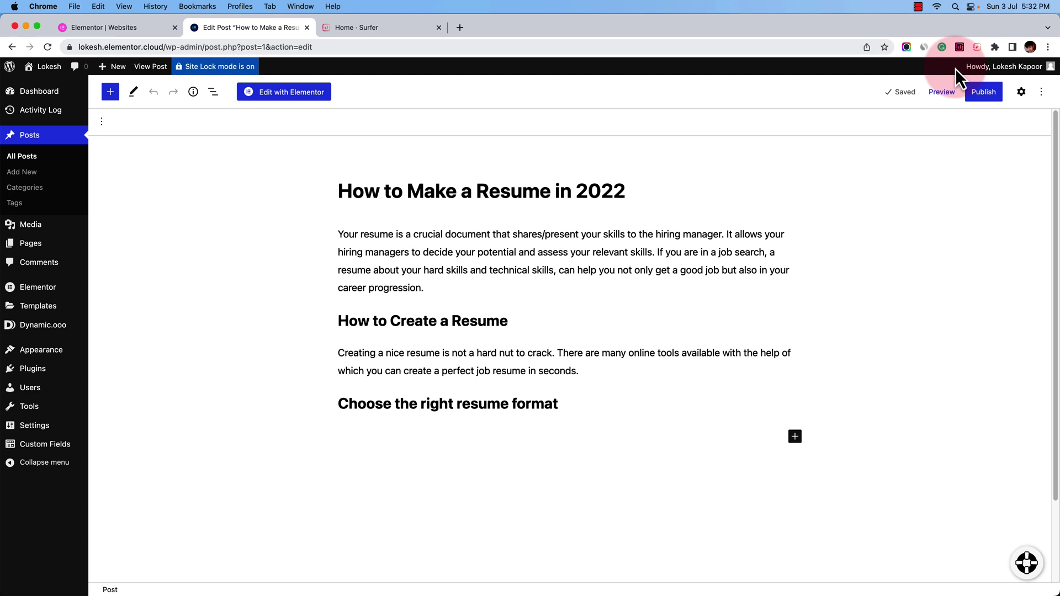
Open the Surfer sidebar, pick the 'how to make resume' content editor, and select the post title
left_click(976, 47)
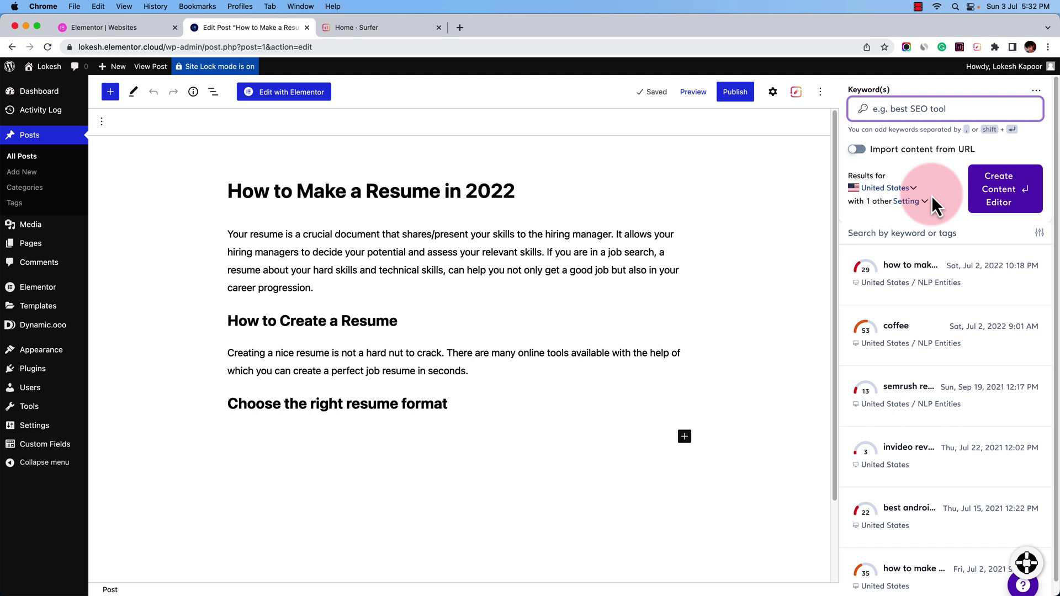
left_click(949, 276)
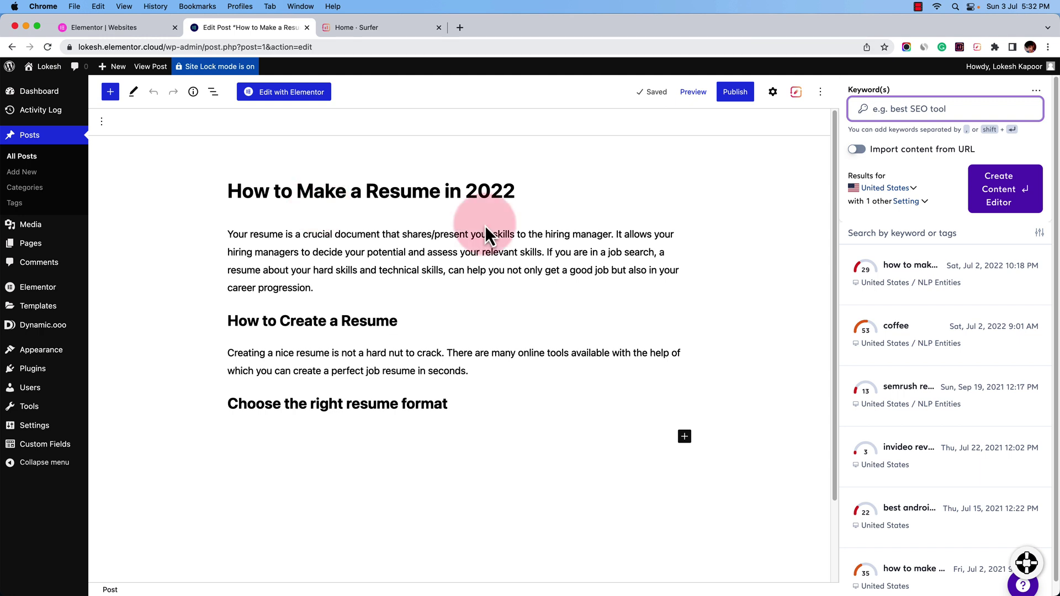
left_click_drag(516, 192, 229, 189)
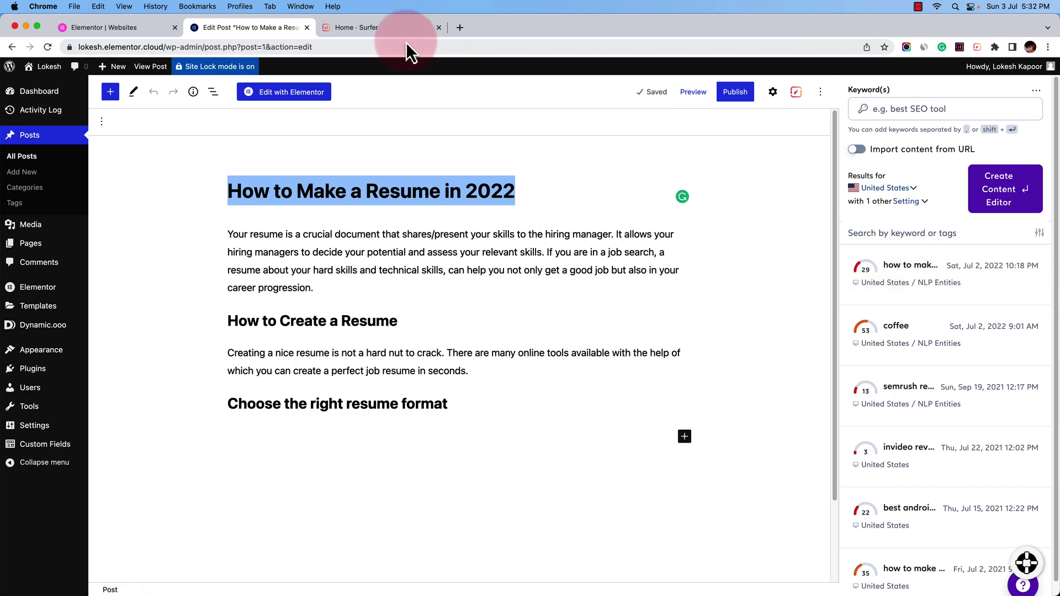
left_click(394, 33)
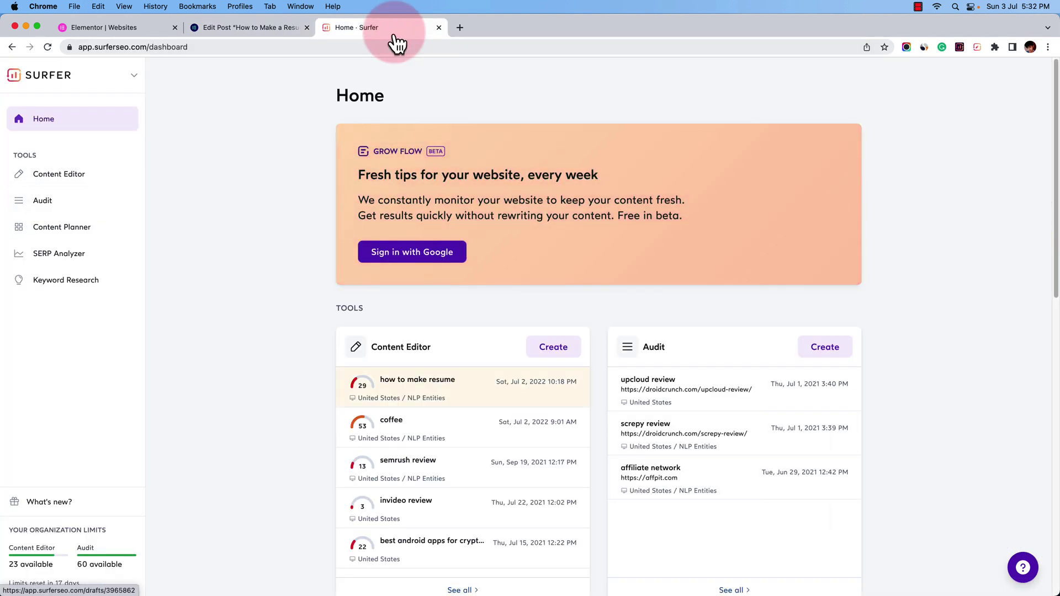
left_click(288, 33)
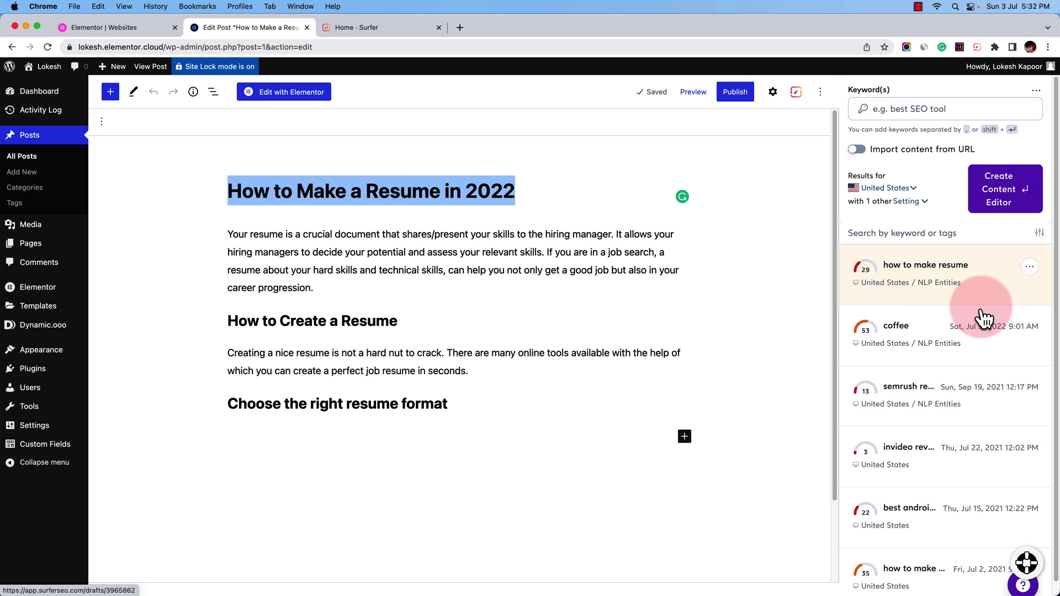
Load the 'how to make resume' guidelines and place the cursor in the How to Create a Resume heading
left_click(983, 280)
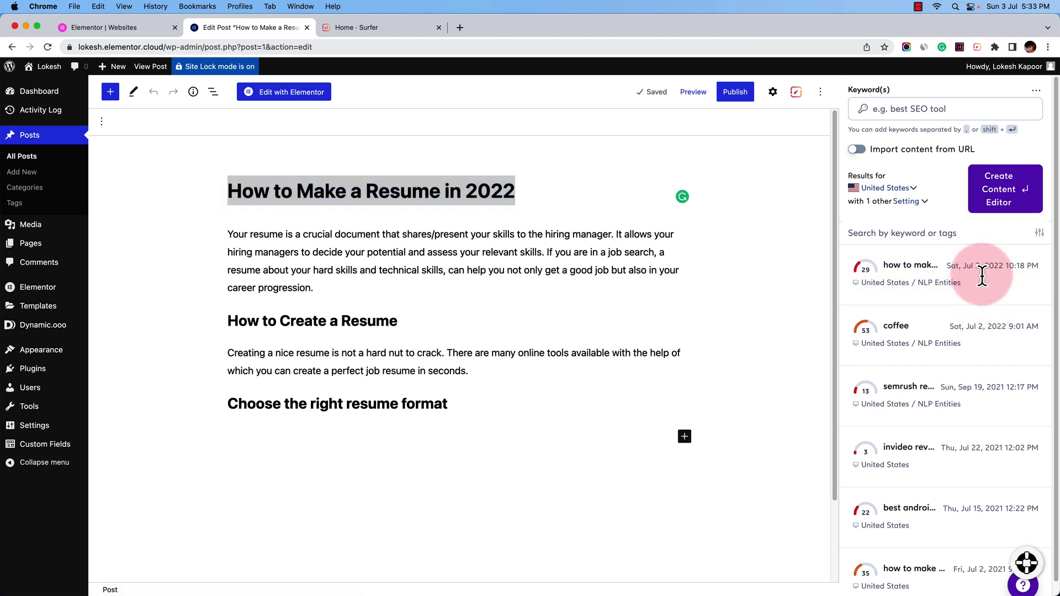
left_click(911, 264)
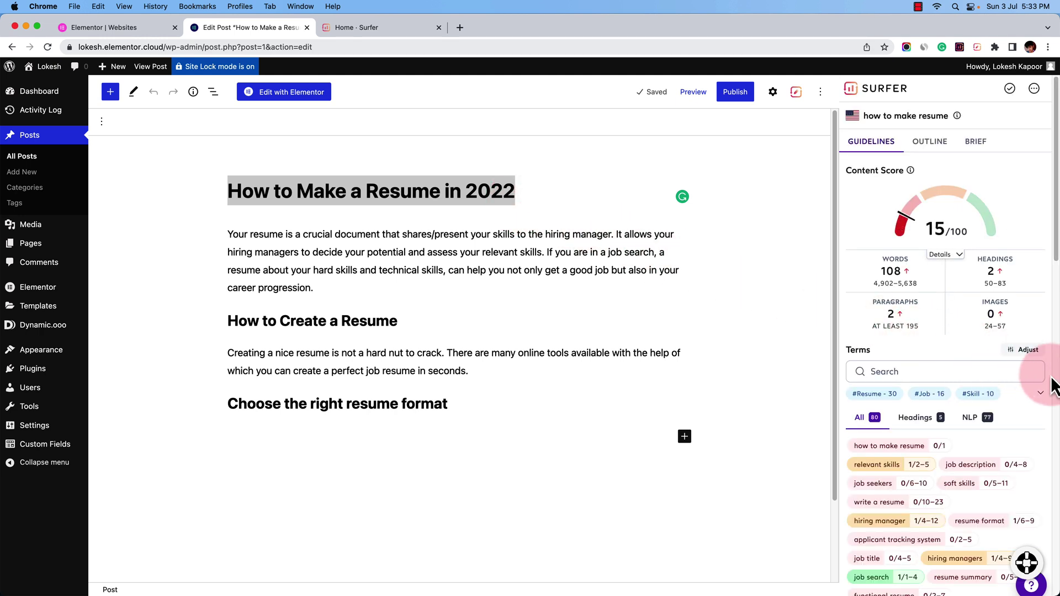
left_click(536, 310)
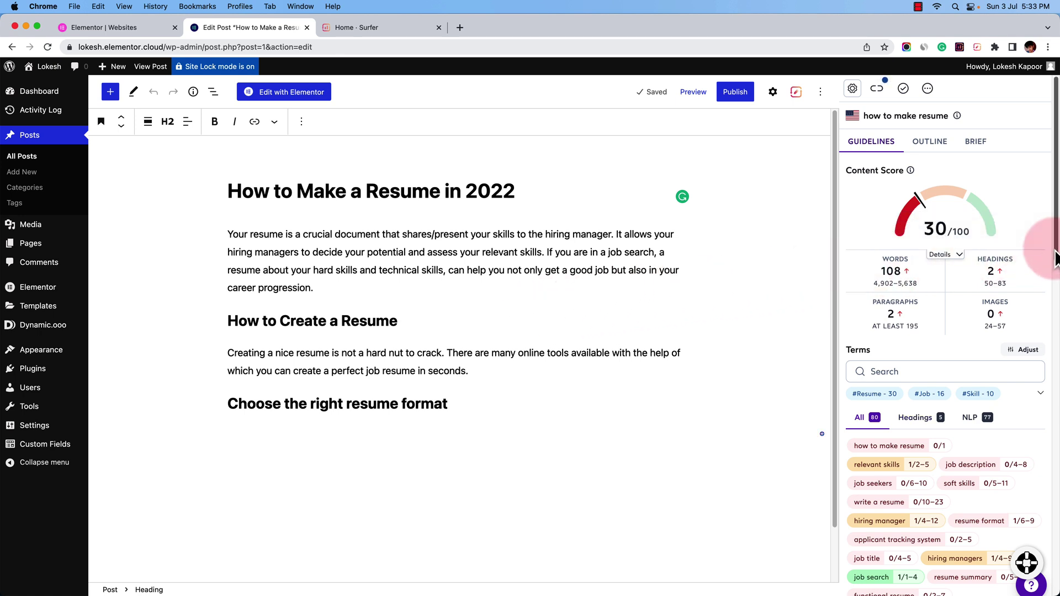
left_click_drag(1056, 259, 1056, 326)
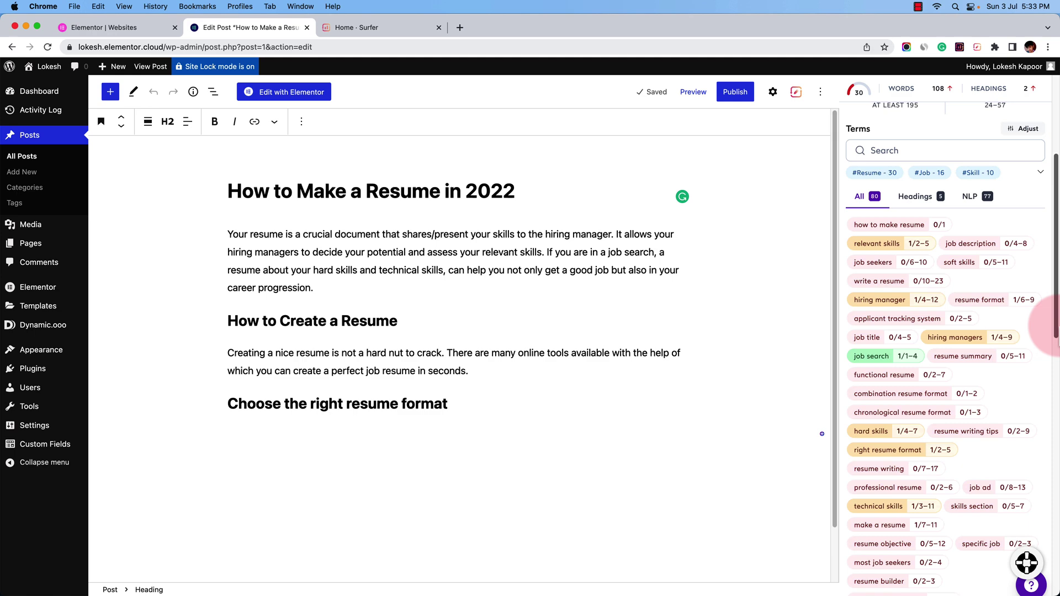
left_click_drag(1050, 328, 1051, 258)
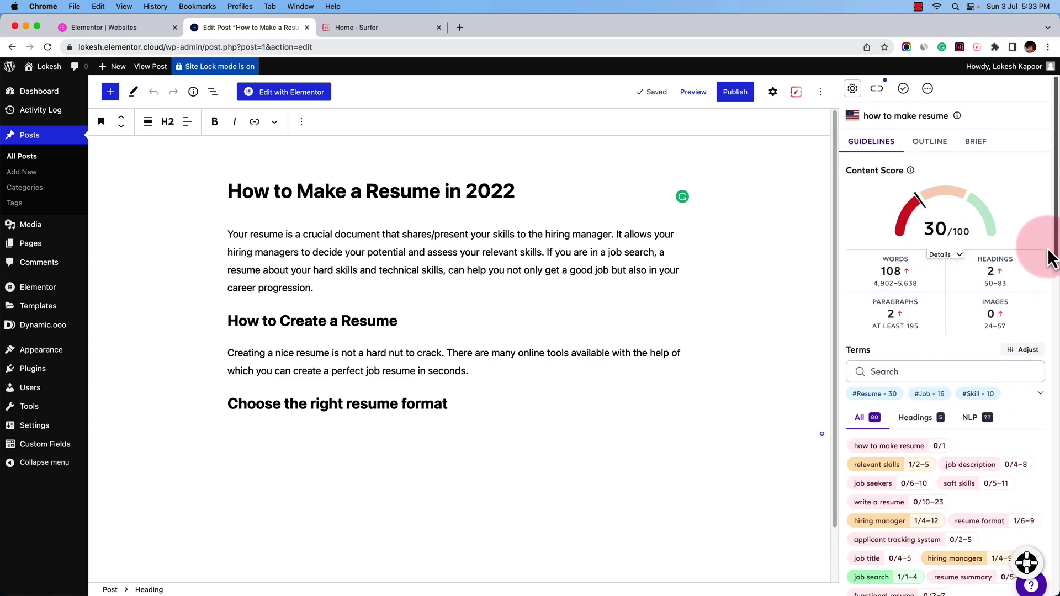
Filter the suggested terms to Headings, then All, and open the Adjust settings
left_click(943, 418)
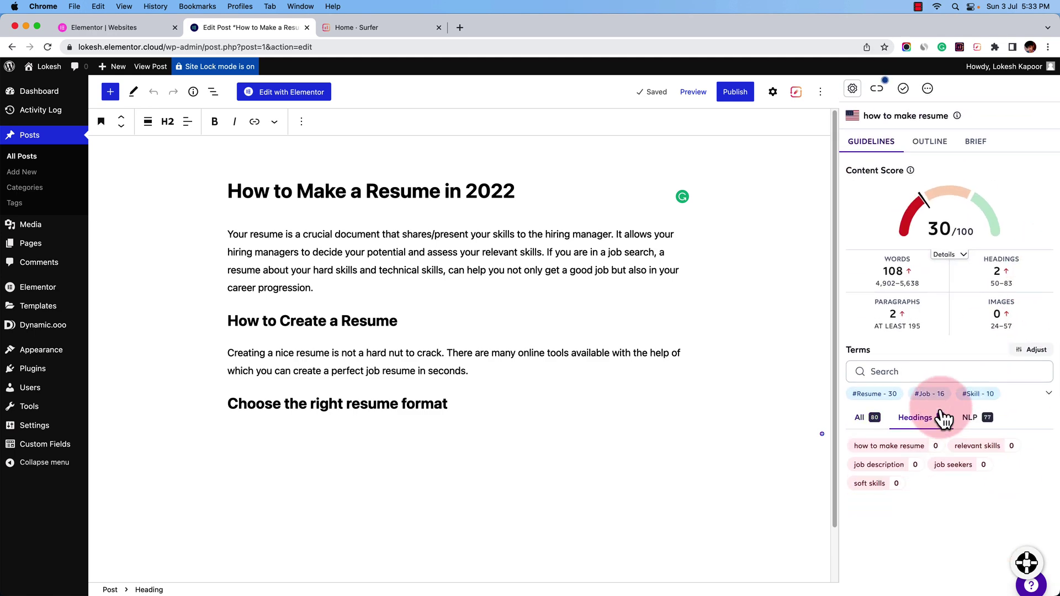
left_click(858, 418)
left_click(1028, 356)
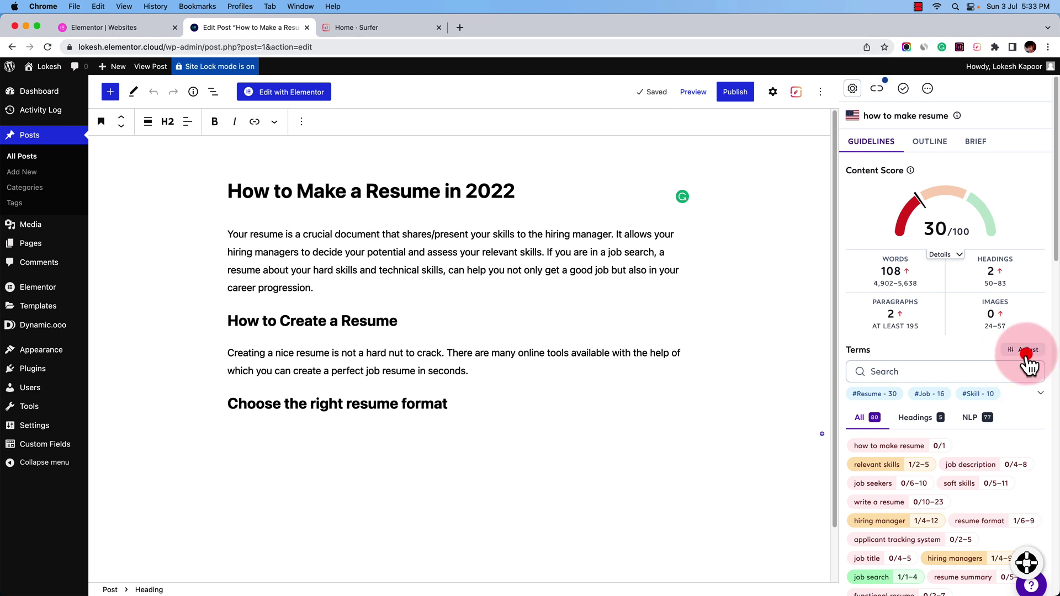
left_click(1028, 355)
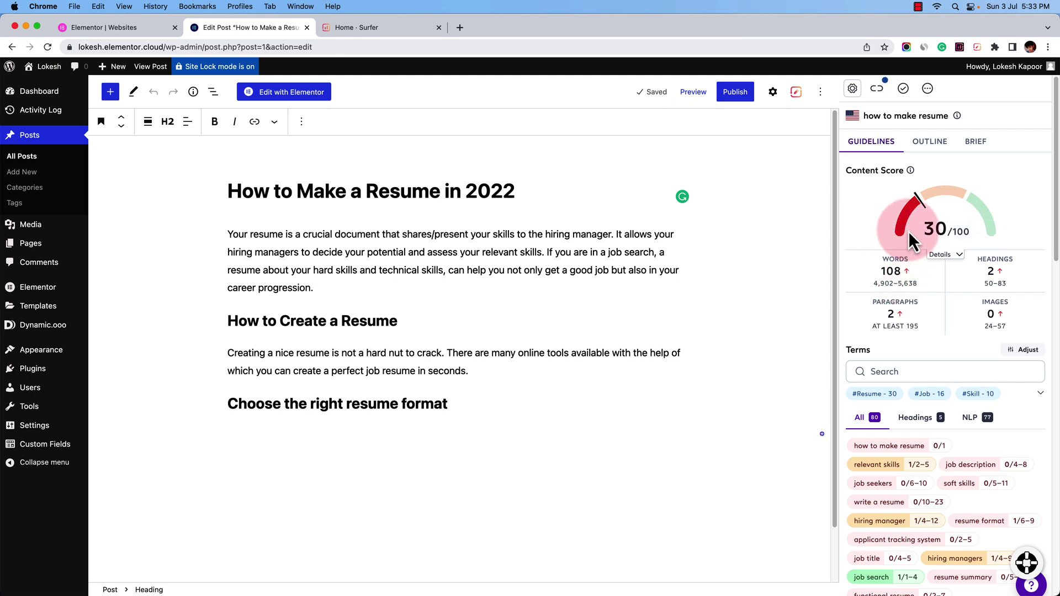
Copy the 'Choose the right resume format' heading from Surfer's outline headings
left_click(939, 150)
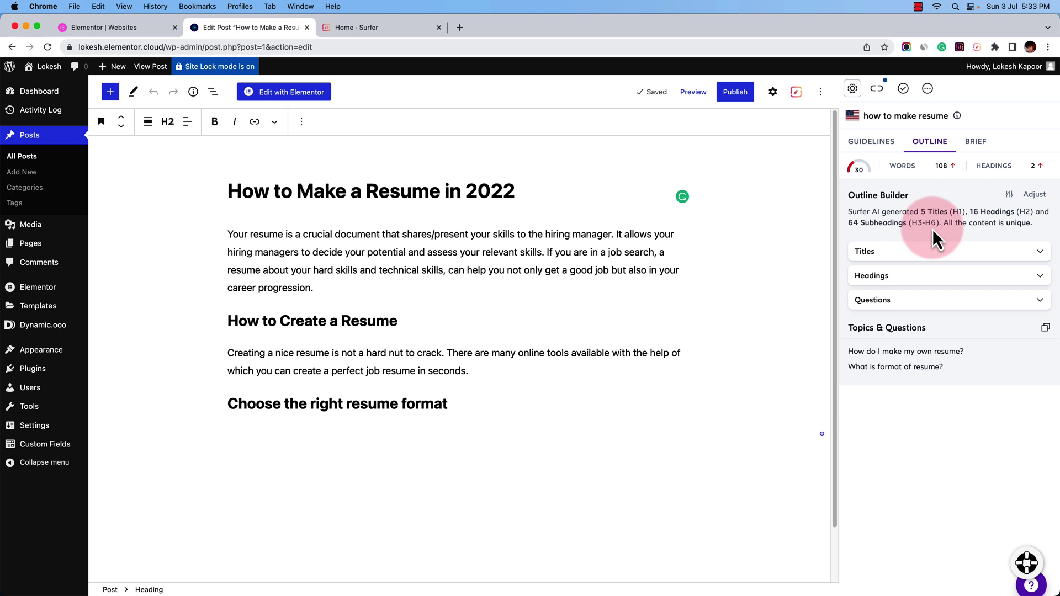
left_click(930, 280)
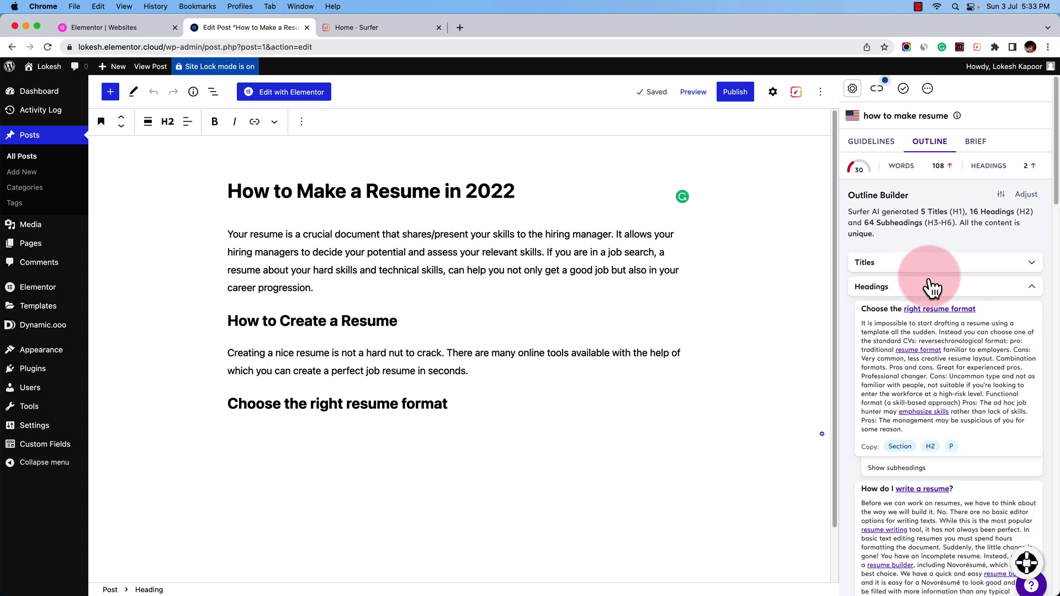
left_click(919, 452)
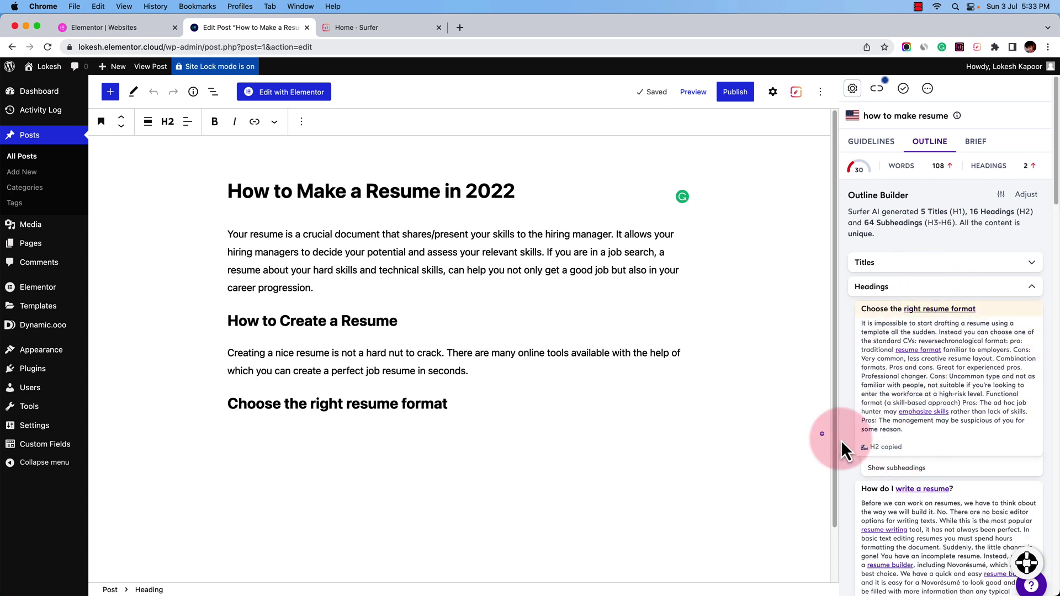
left_click(494, 412)
Add an empty block below the last heading, pasting and then undoing the duplicate heading
left_click(461, 401)
key("Return")
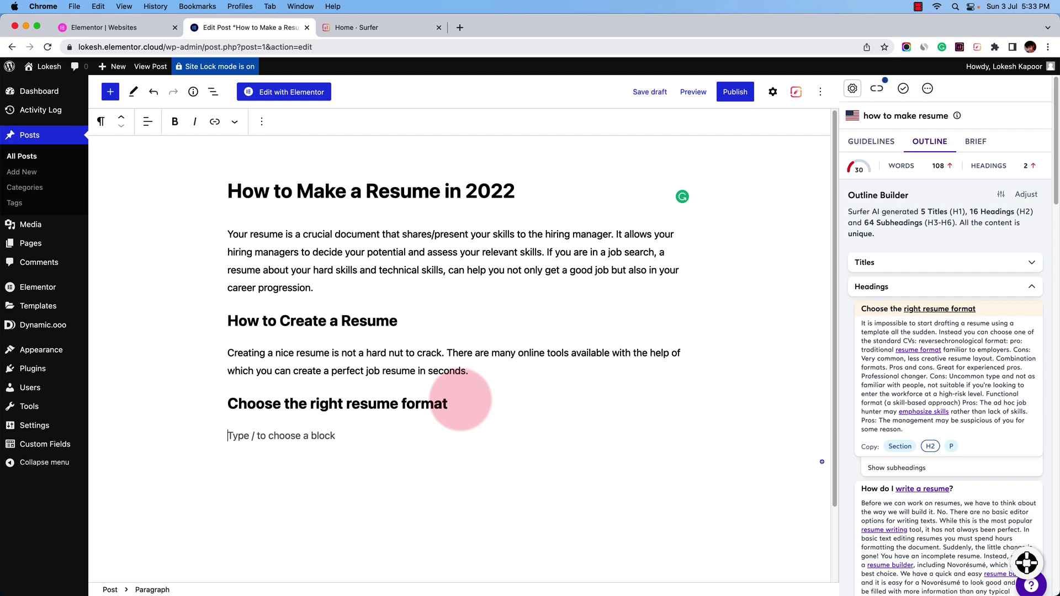
type("Choose the right resume format")
key("super+z")
left_click_drag(461, 404, 122, 377)
left_click(455, 351)
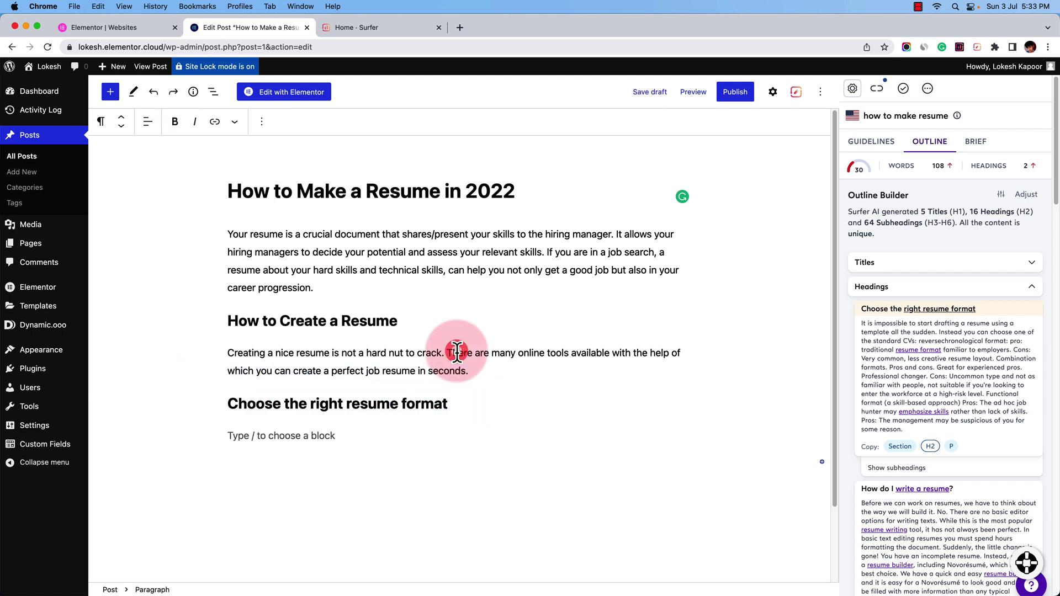
Switch from Surfer's Guidelines to the Brief listing organic competitor pages
left_click(874, 142)
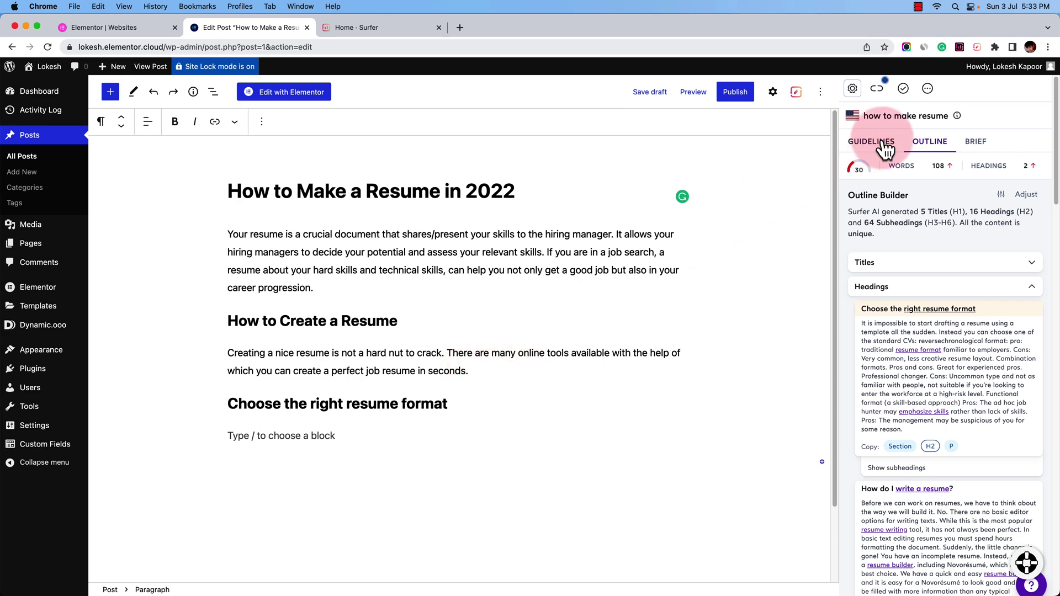
left_click(971, 146)
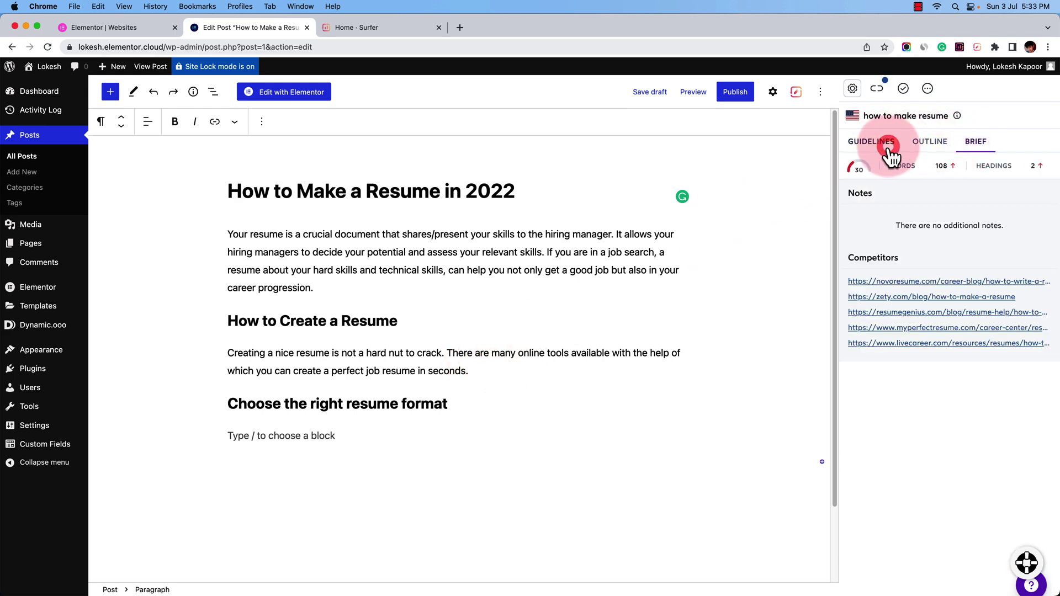
left_click(880, 142)
Open the full-screen Surfer competitors view, then collapse it back into the sidebar
left_click(853, 92)
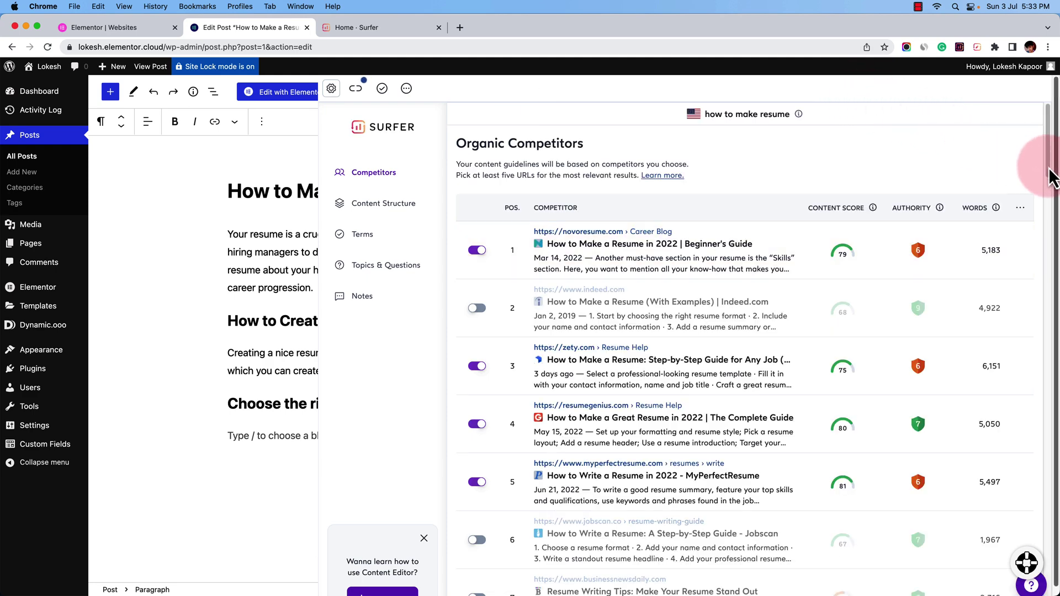
left_click_drag(1052, 171, 1050, 547)
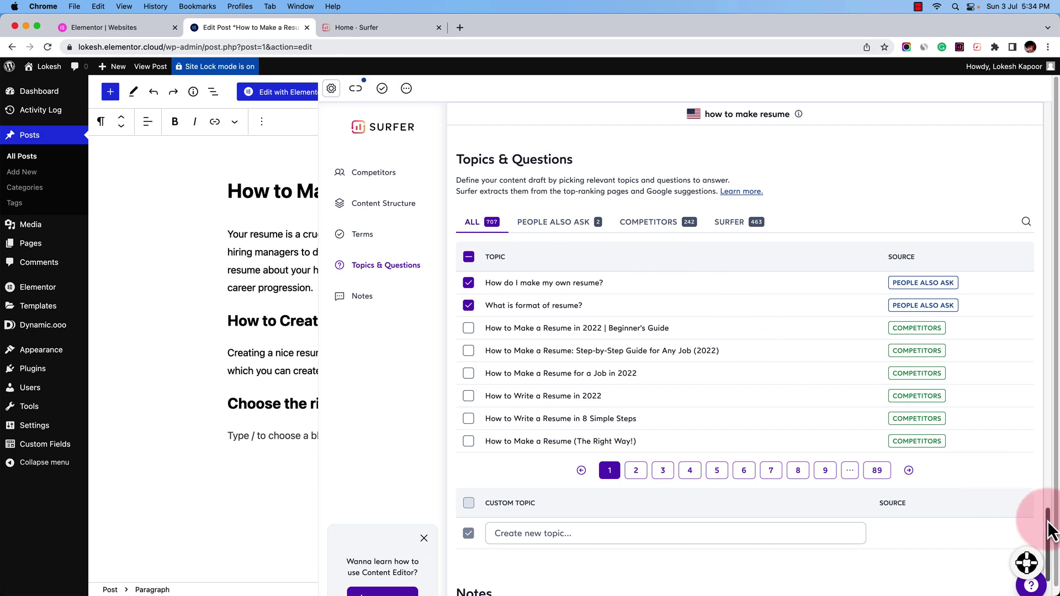
left_click_drag(1048, 522, 1053, 592)
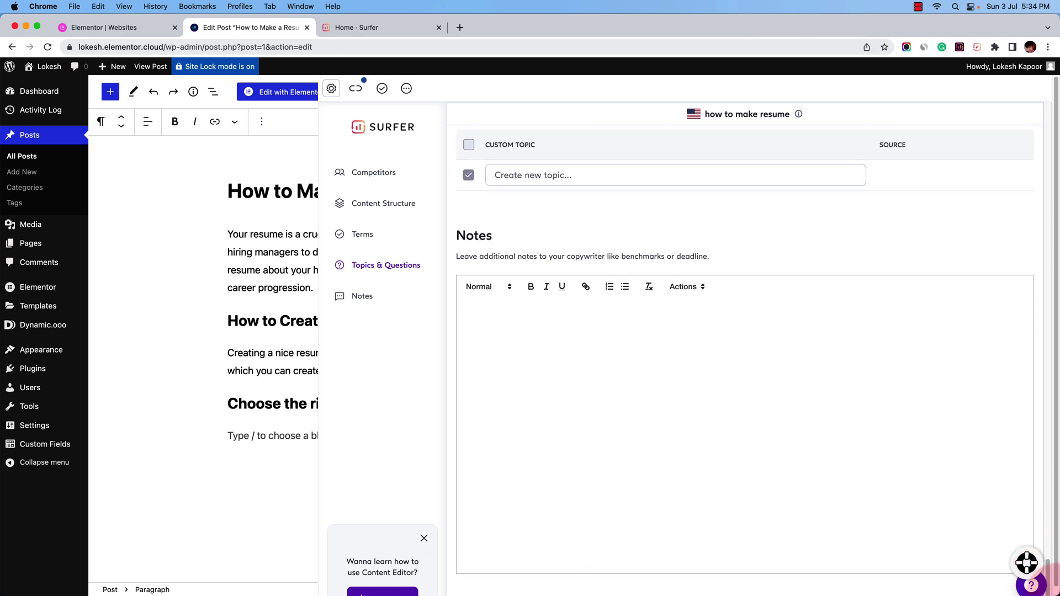
left_click(334, 88)
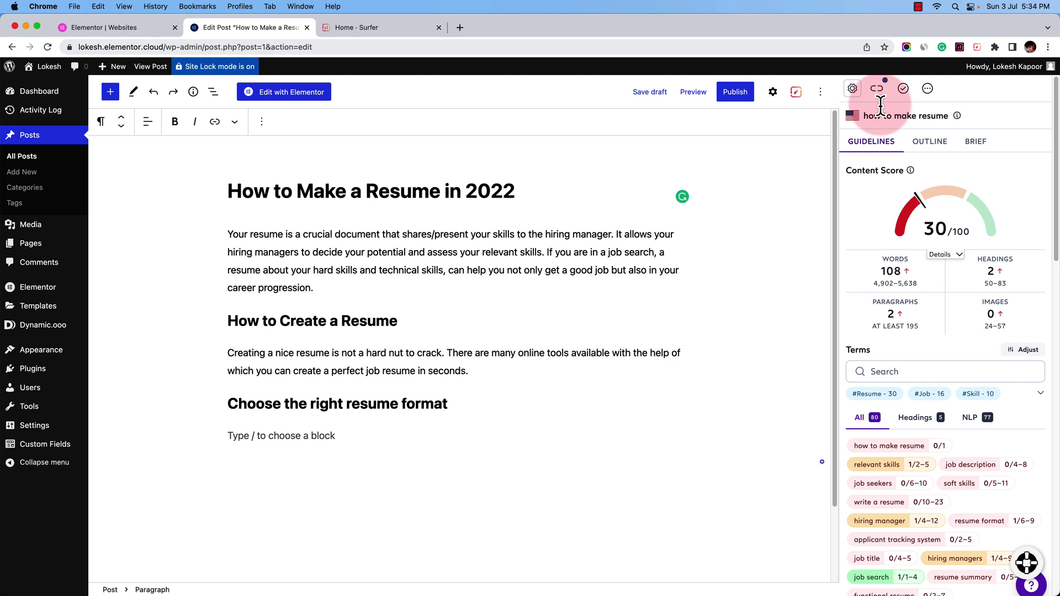
Export the Surfer guidelines as a .txt file and open the downloaded file's options
left_click(929, 90)
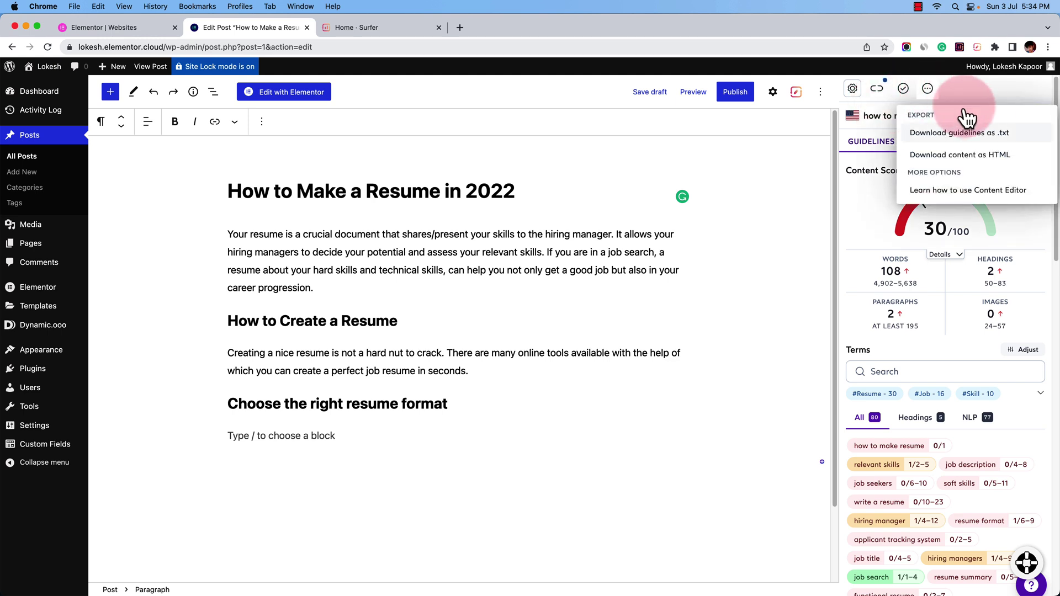
left_click(1027, 135)
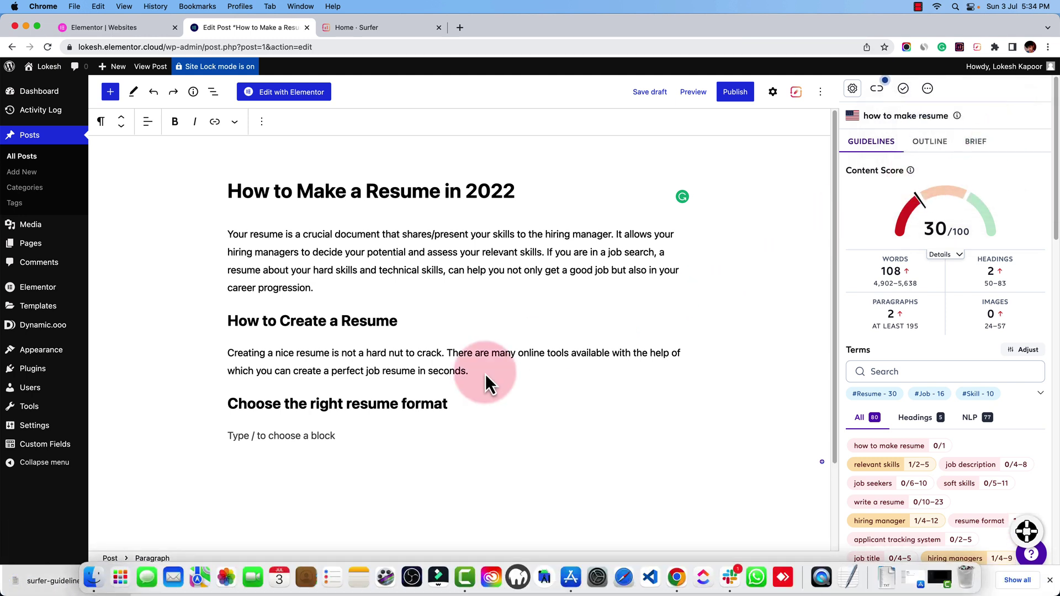
left_click(116, 581)
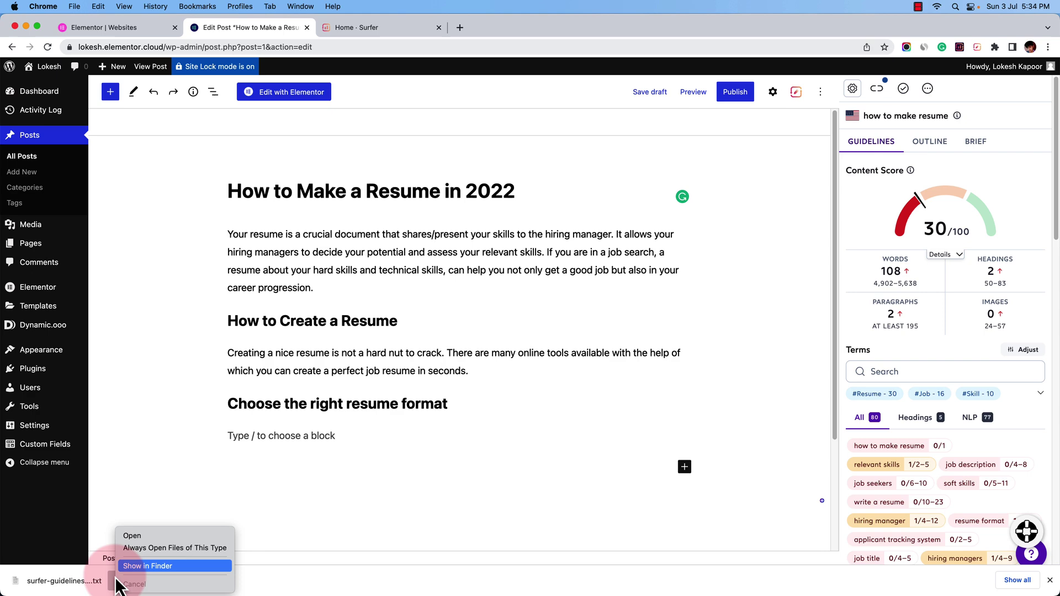
Open the downloaded guidelines .txt file in TextEdit from Finder
left_click(140, 567)
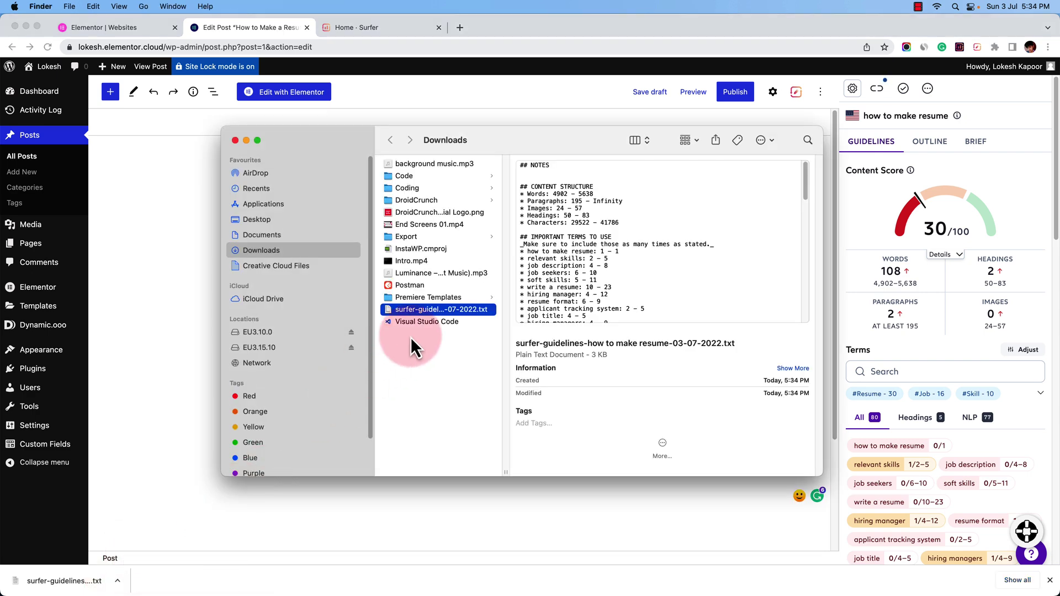
double_click(439, 315)
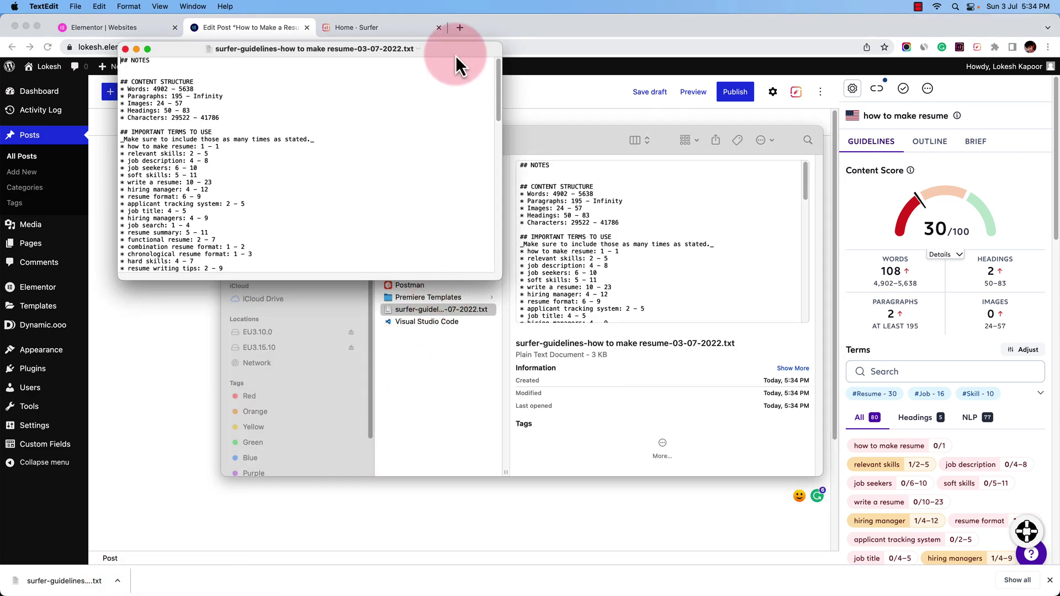
mouse_move(455, 54)
left_mouse_down()
mouse_move(485, 94)
mouse_move(648, 144)
left_mouse_up()
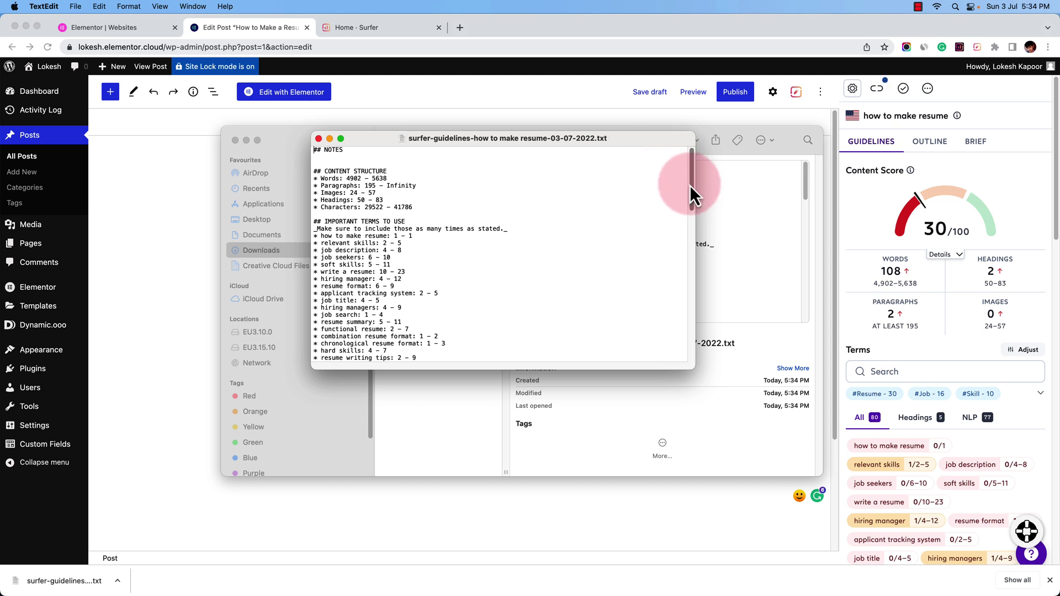
left_click_drag(691, 186, 691, 190)
Select the content structure lines, Headings through Characters, then close the file and return to Surfer
left_click(323, 166)
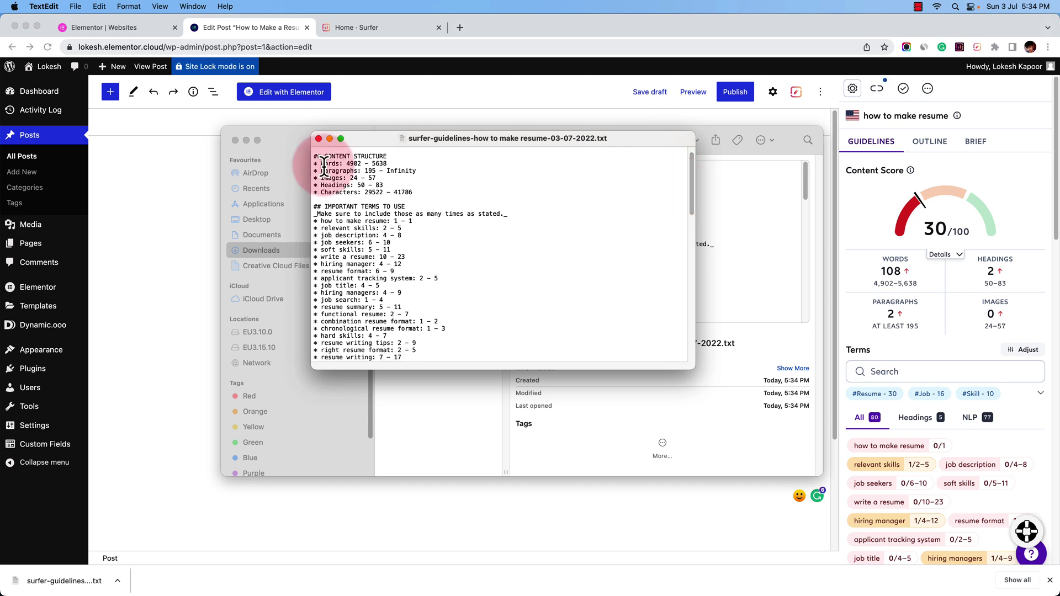
left_click_drag(345, 165, 421, 176)
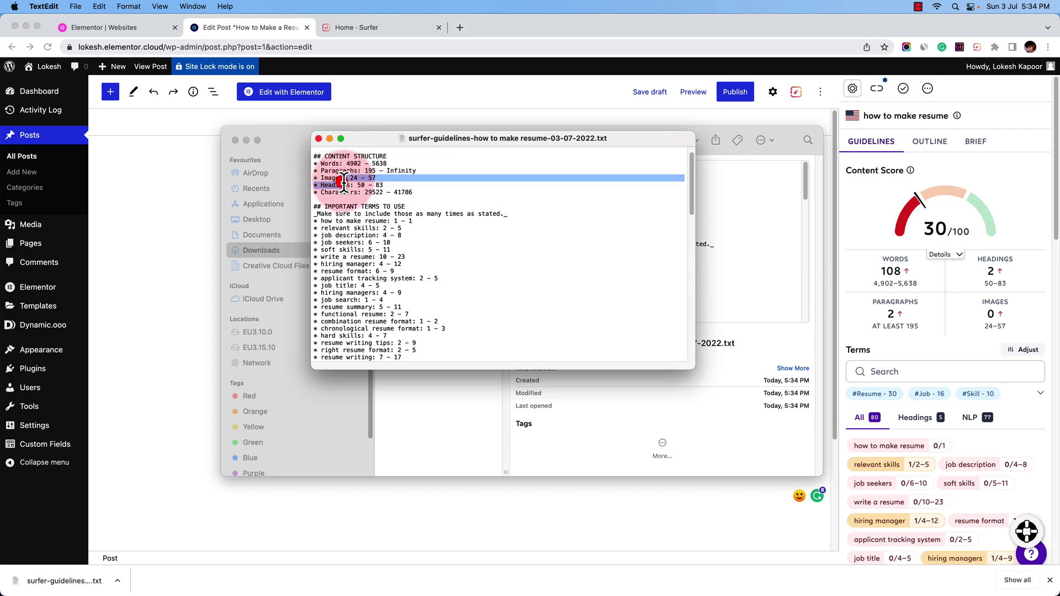
left_click_drag(344, 185, 436, 202)
mouse_move(688, 202)
left_mouse_down()
mouse_move(699, 339)
mouse_move(647, 165)
left_mouse_up()
left_click(319, 139)
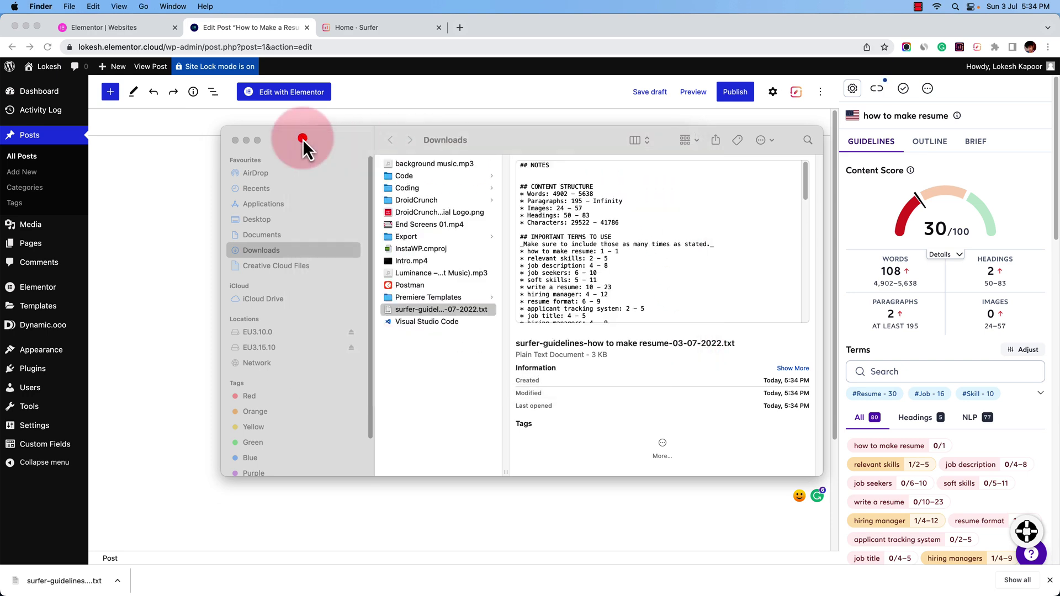
left_click(318, 33)
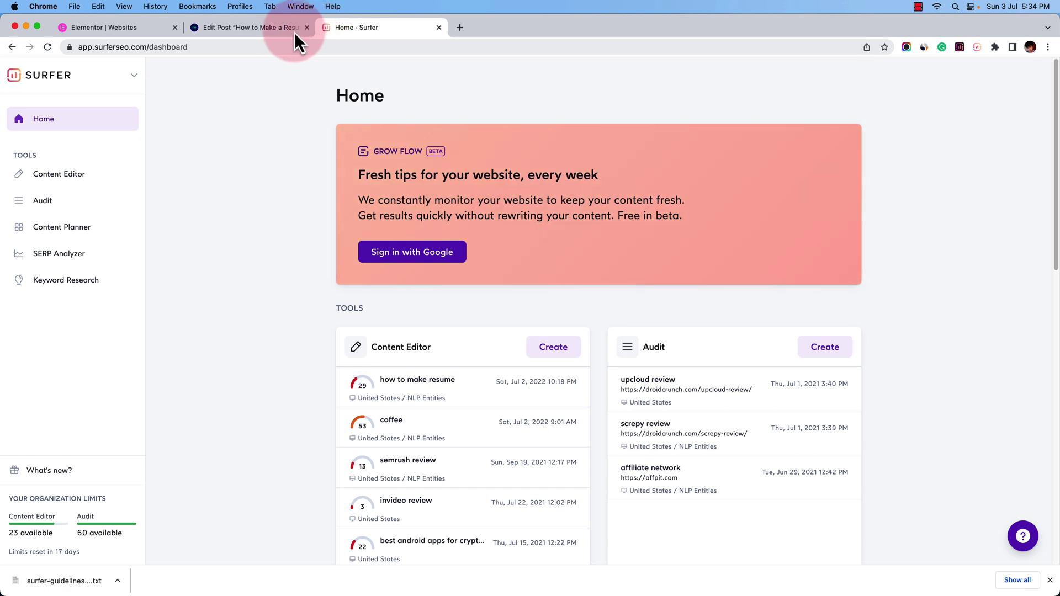
Copy the WordPress post's opening resume paragraph into a new blank Google Doc
left_click(217, 28)
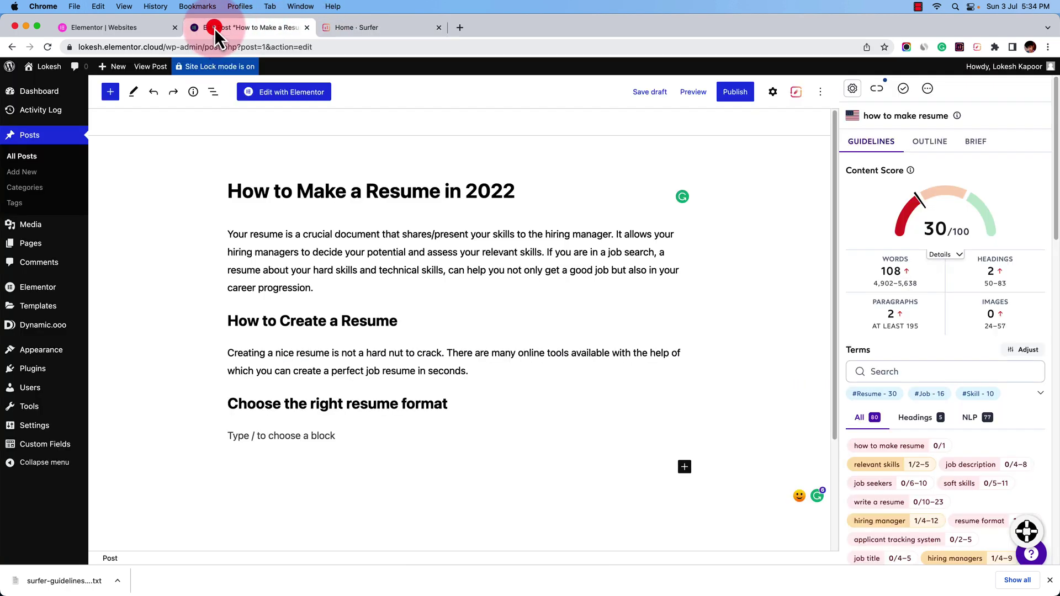
left_click(458, 31)
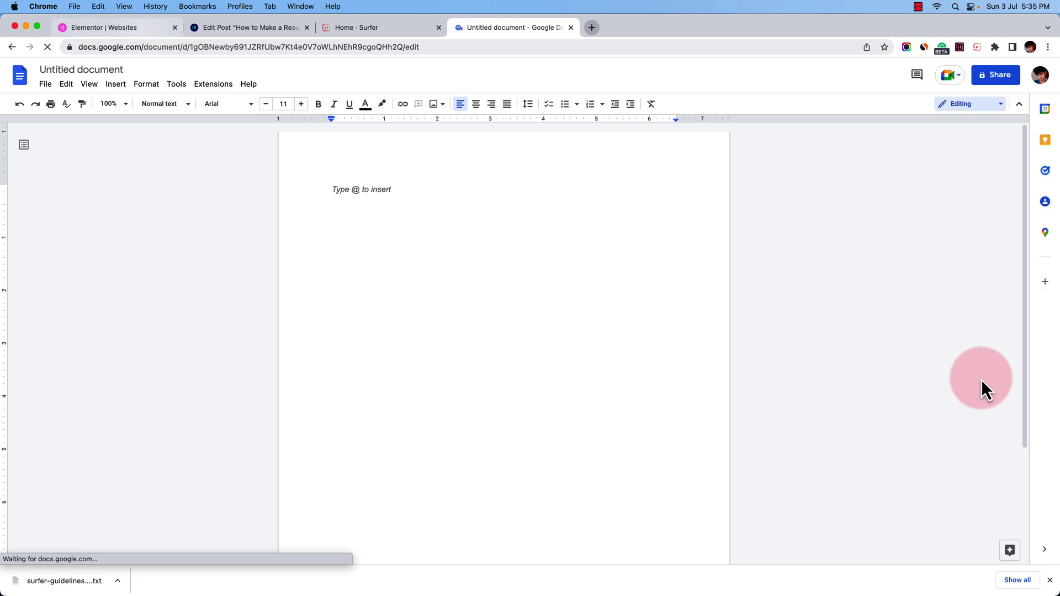
left_click(253, 28)
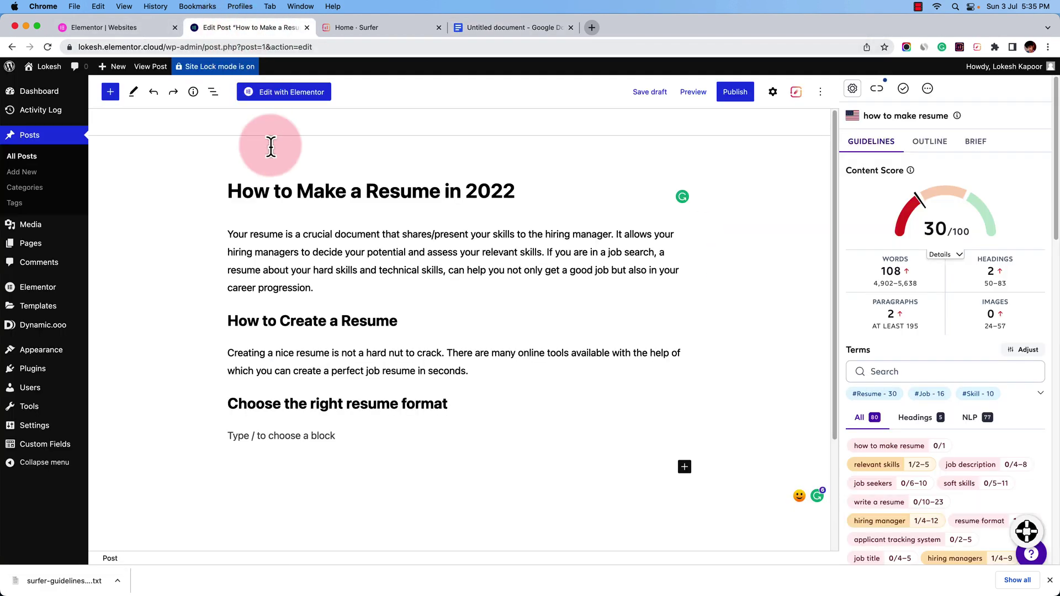
left_click_drag(316, 287, 224, 237)
key("super+c")
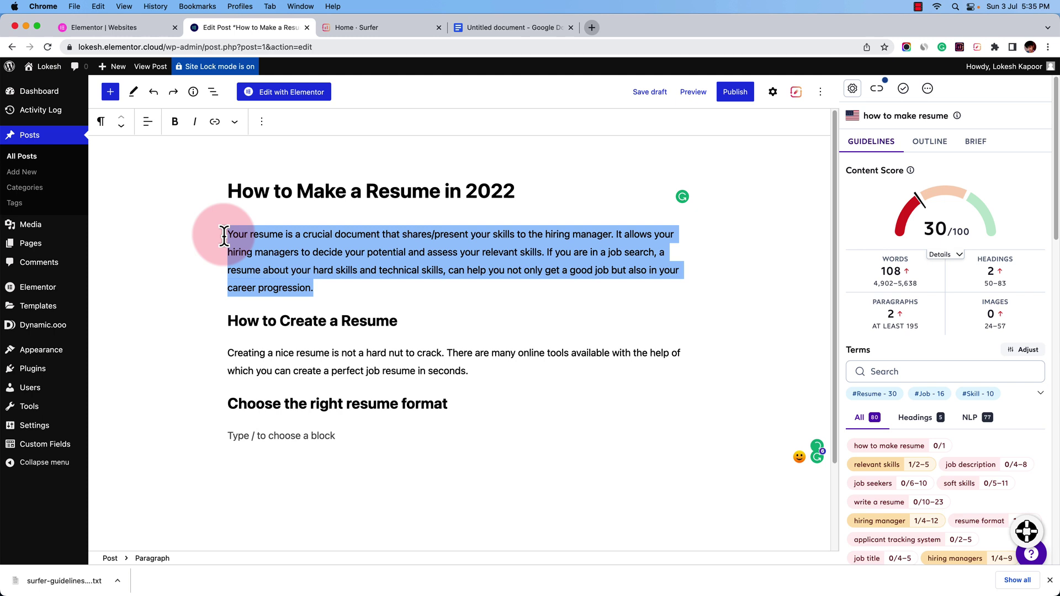
left_click(516, 31)
left_click(447, 185)
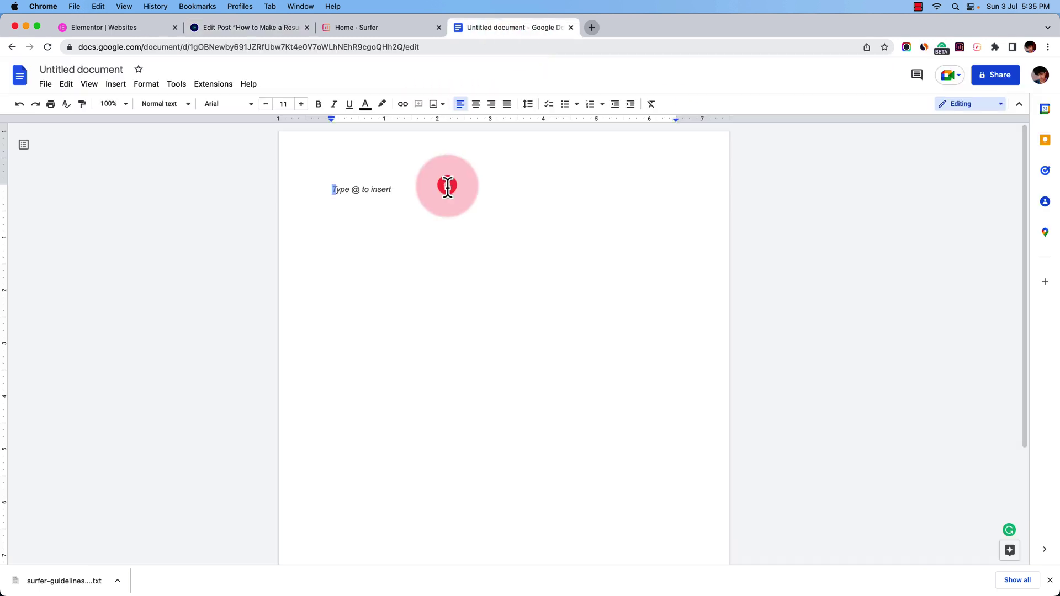
key("super+v")
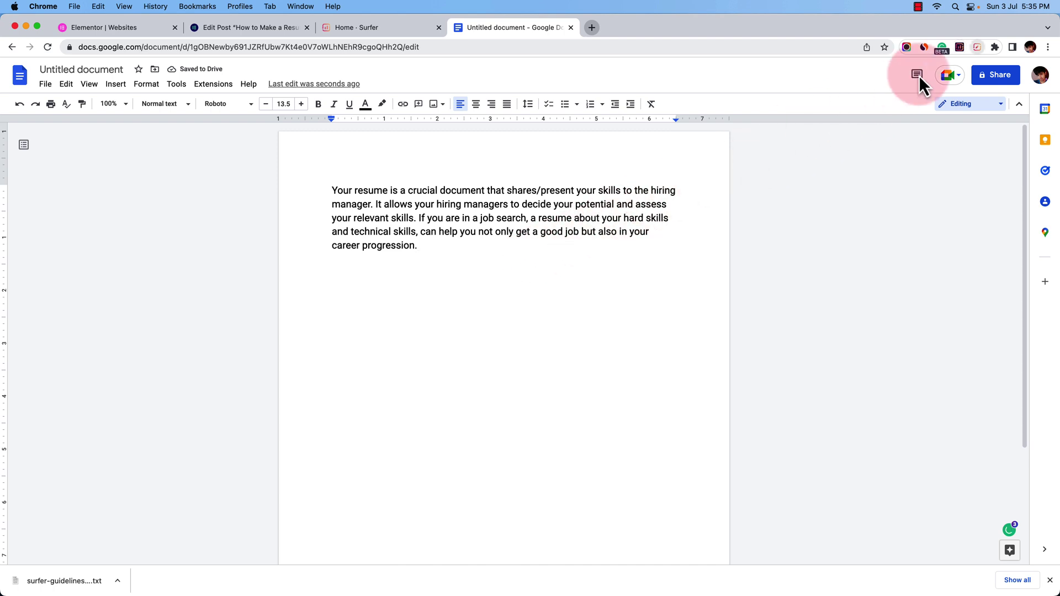
Open the Surfer panel in Google Docs and review its results country and crawler type settings
left_click(978, 47)
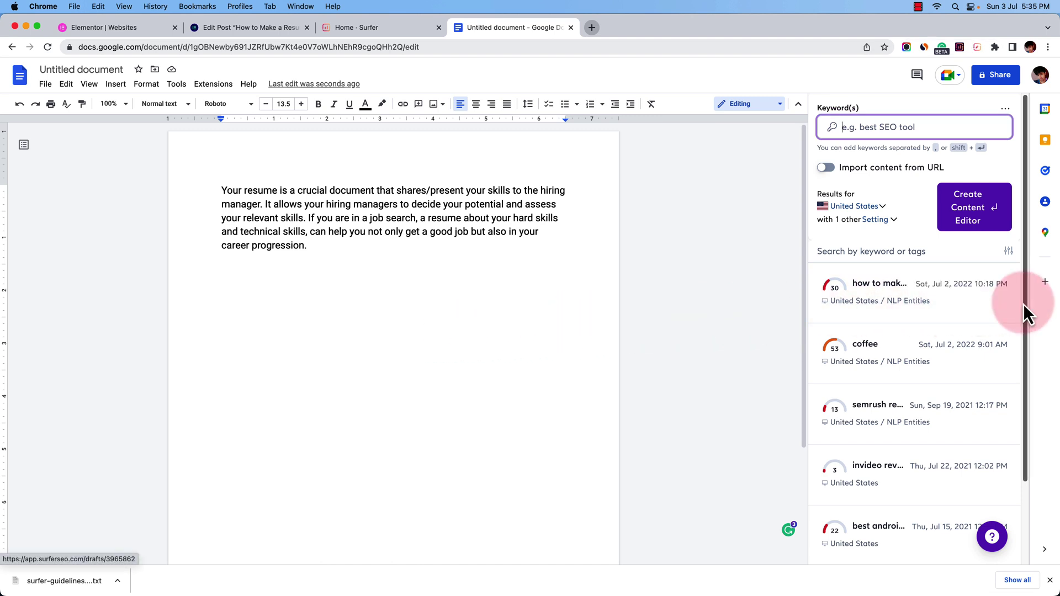
left_click(897, 125)
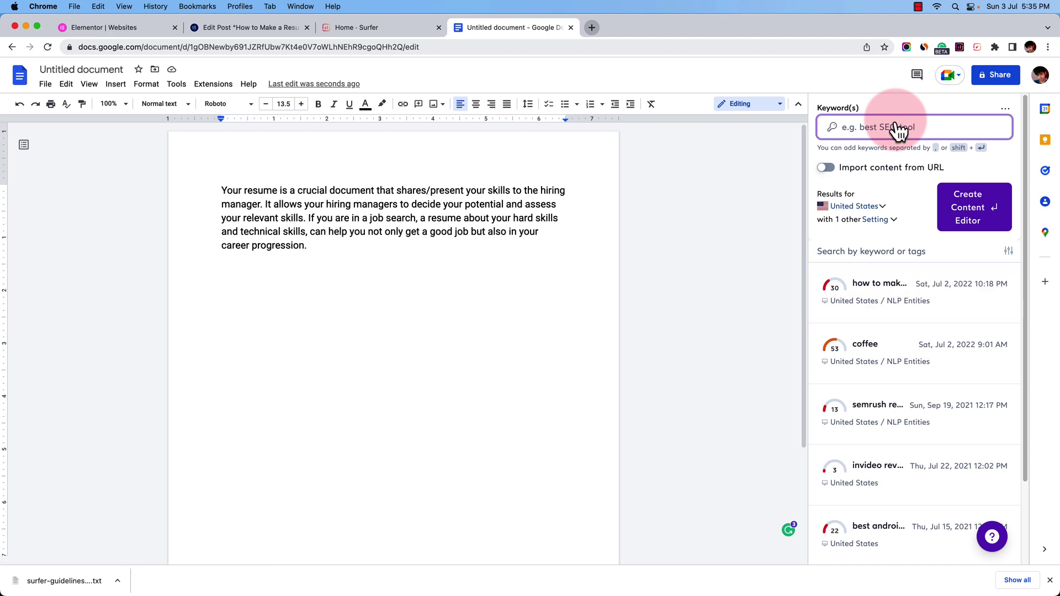
left_click(885, 207)
left_click(892, 220)
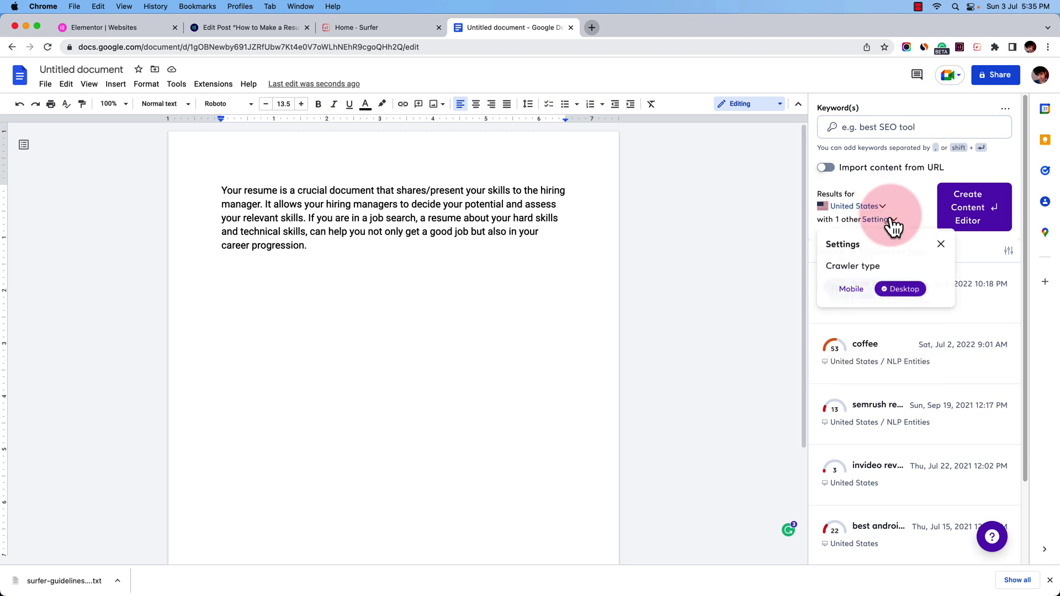
left_click(891, 232)
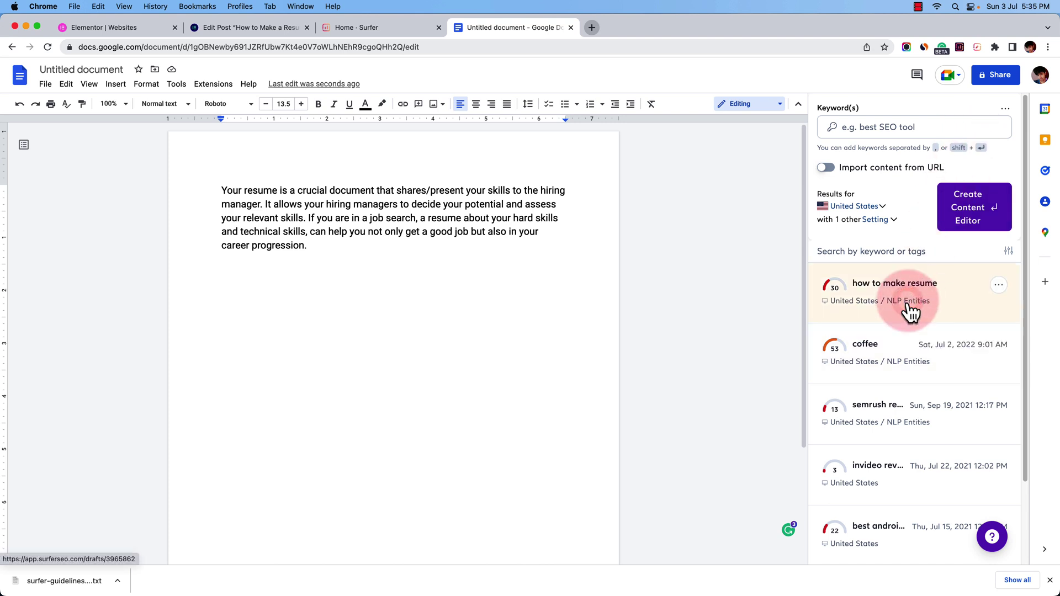
mouse_move(936, 290)
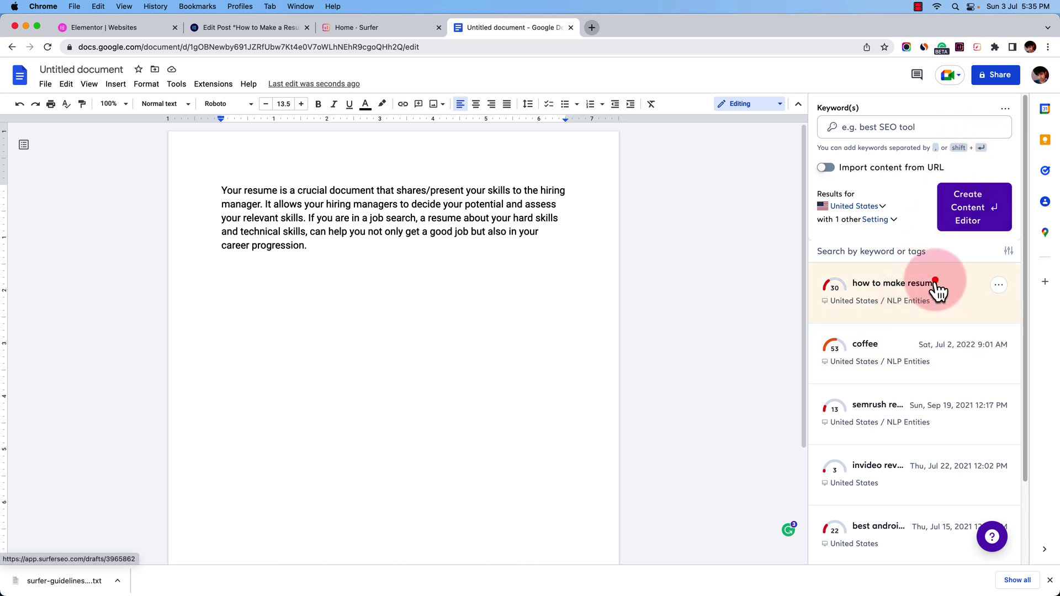
Load the 'how to make resume' draft in the Surfer panel and scroll its Terms list
left_click(935, 282)
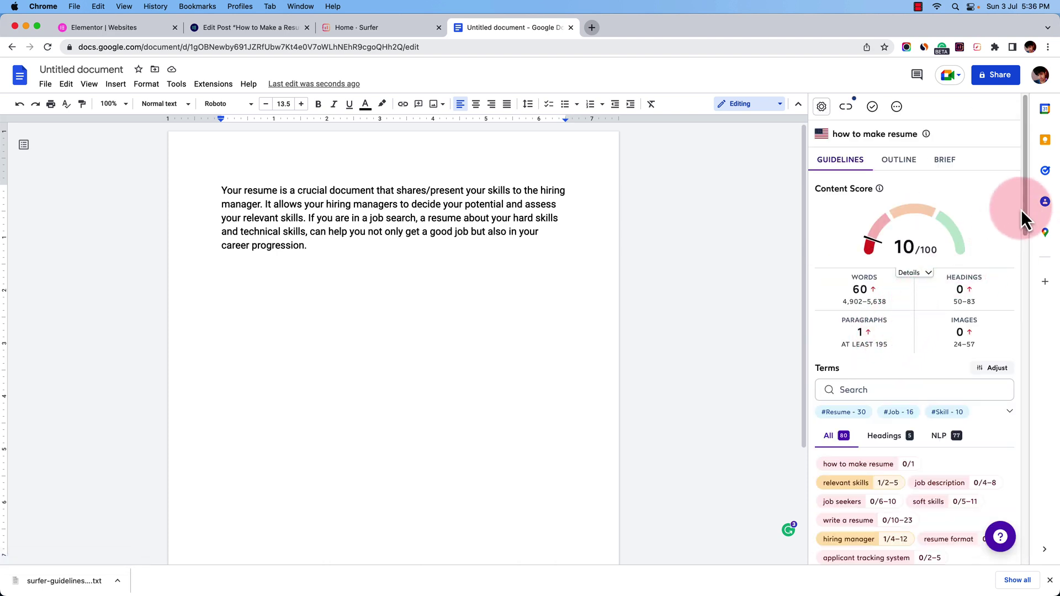
scroll(1025, 219, "down", 2)
scroll(1028, 229, "up", 2)
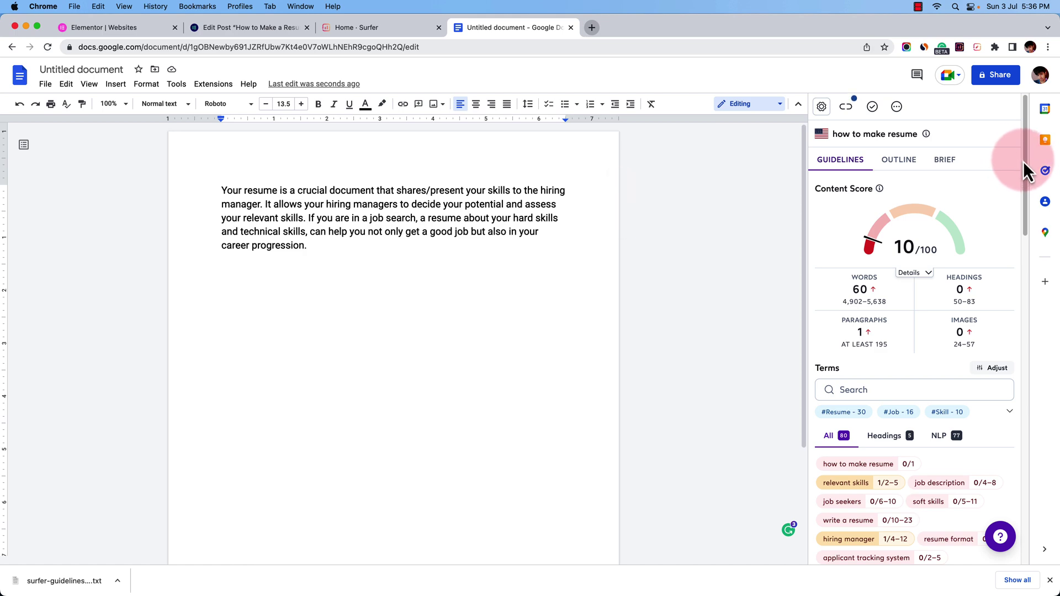
mouse_move(1024, 163)
left_mouse_down()
mouse_move(1049, 517)
mouse_move(999, 200)
mouse_move(1042, 509)
mouse_move(1041, 170)
left_mouse_up()
scroll(999, 191, "up", 2)
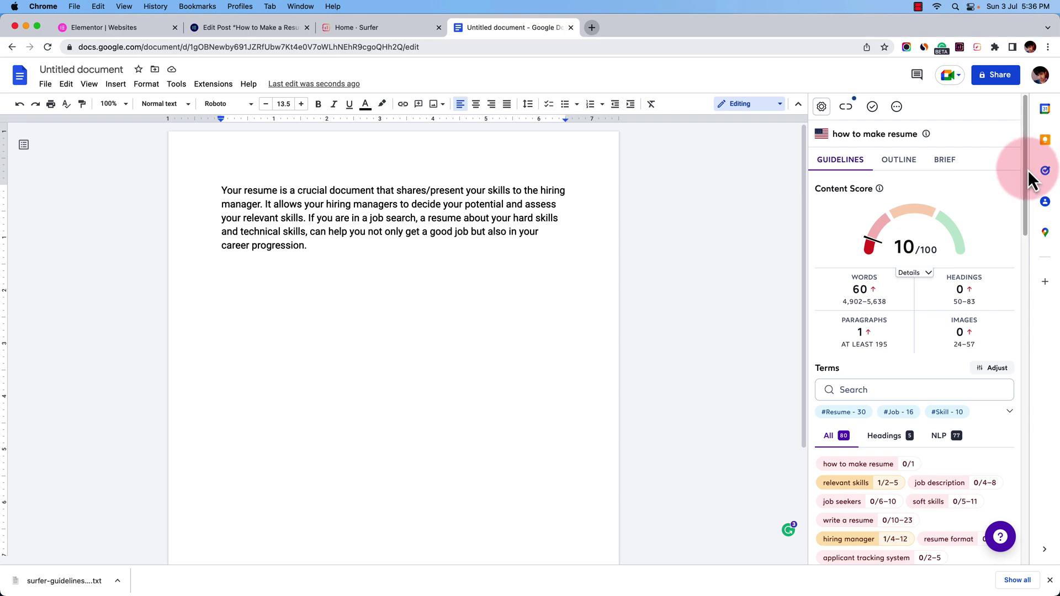
mouse_move(1036, 162)
left_mouse_down()
mouse_move(1046, 417)
mouse_move(1021, 521)
left_mouse_up()
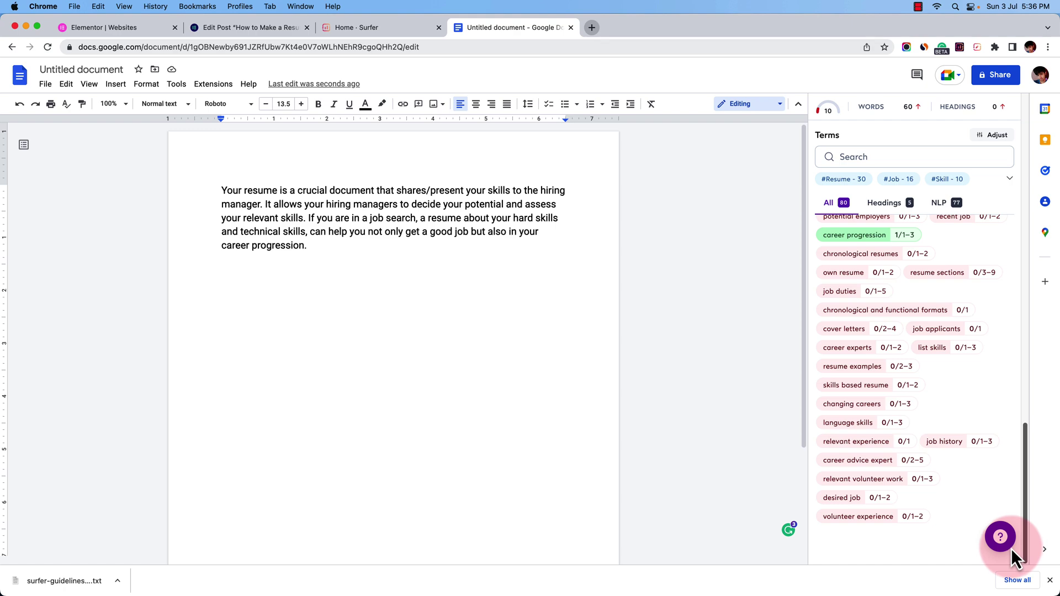
left_click_drag(1012, 548, 749, 177)
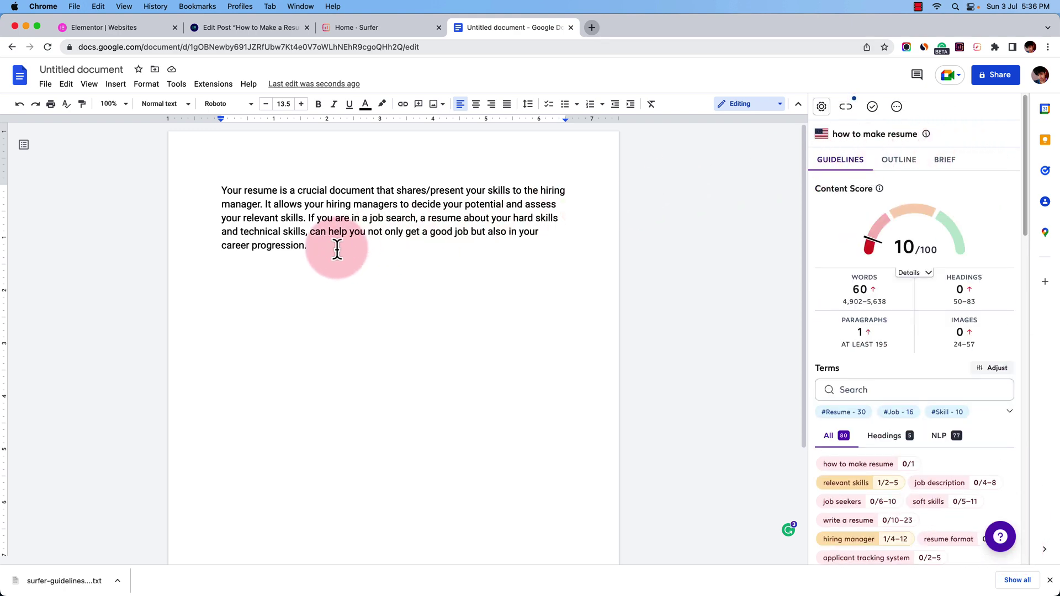
left_click_drag(309, 245, 216, 191)
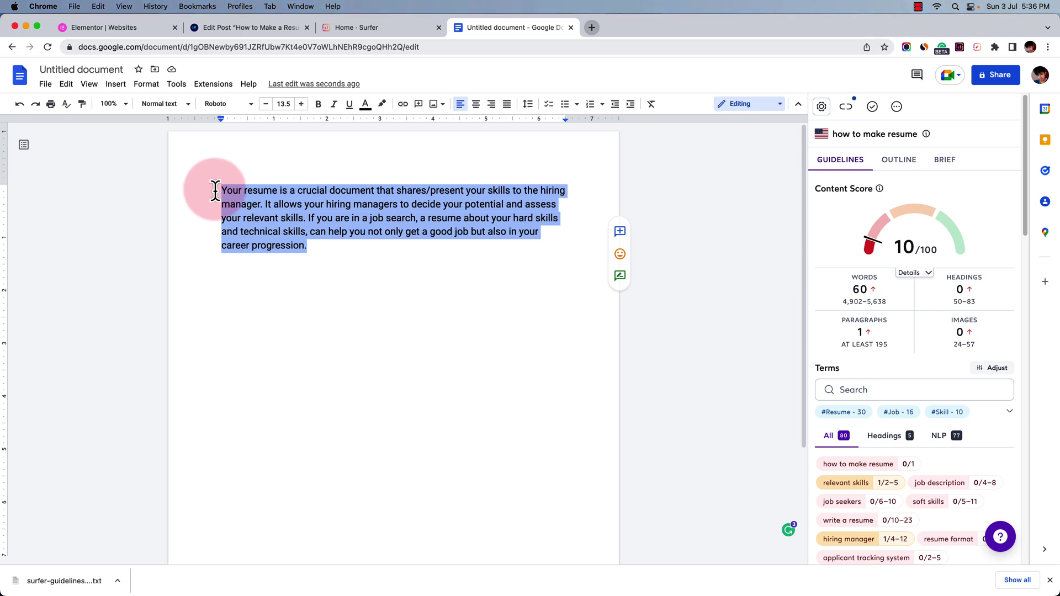
mouse_move(1024, 240)
left_mouse_down()
mouse_move(1029, 380)
mouse_move(1032, 130)
left_mouse_up()
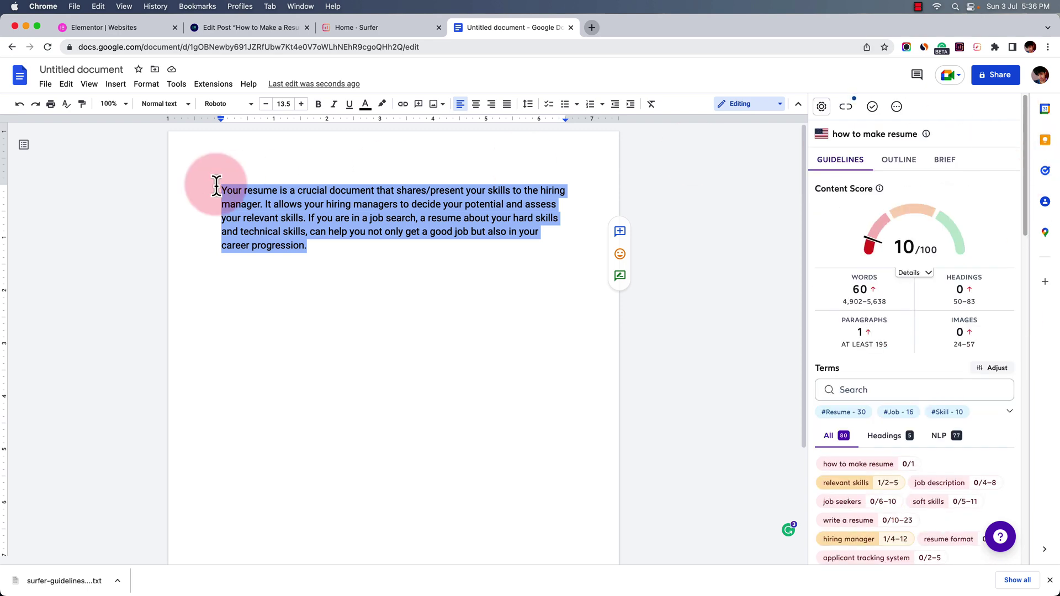